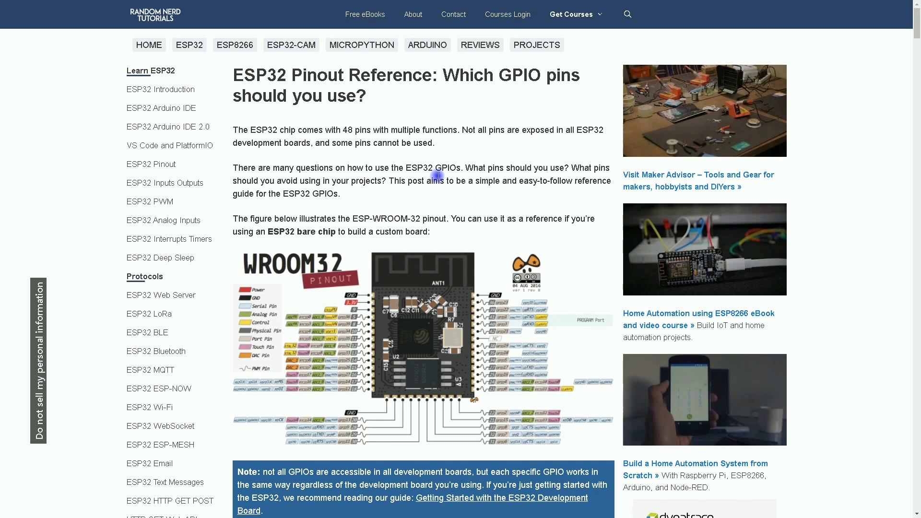
# - Scroll through the ESP32 GPIO input/output table to review which pins are safe to use
pyautogui.scroll(-20, 437, 176)
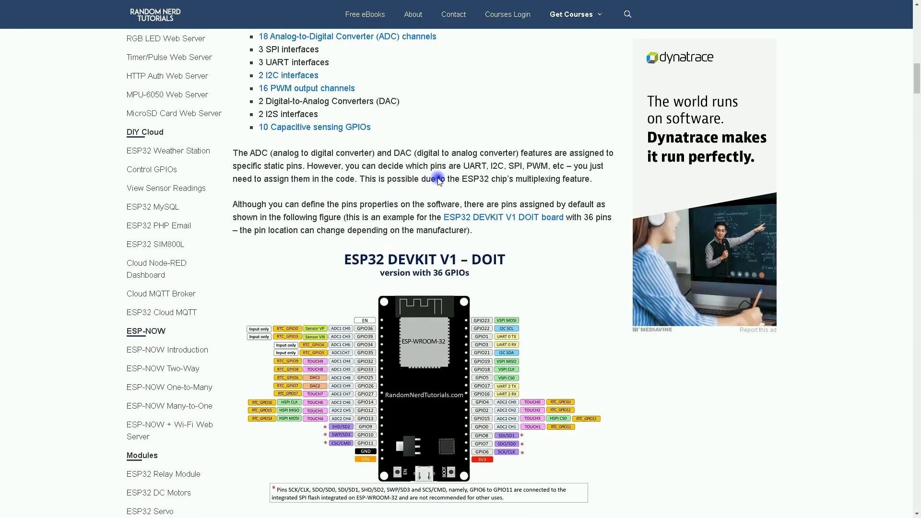
pyautogui.scroll(-10, 438, 178)
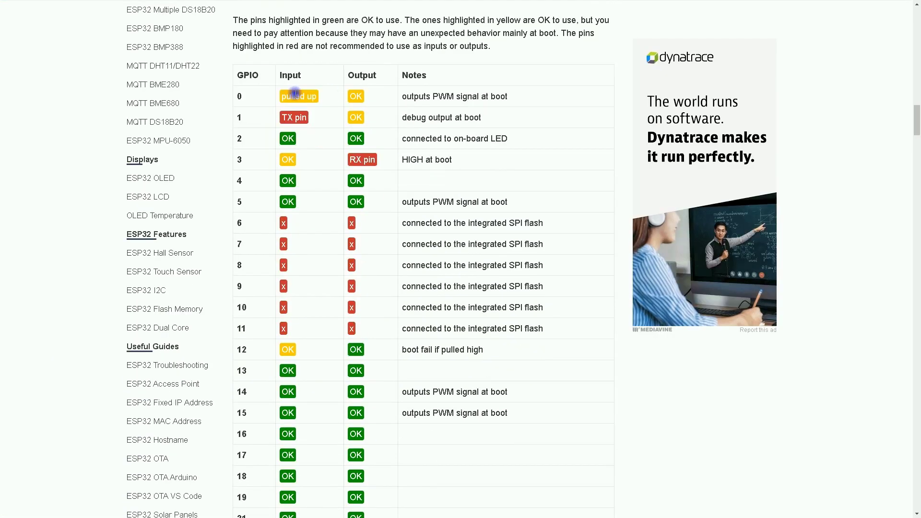
pyautogui.scroll(-8, 353, 218)
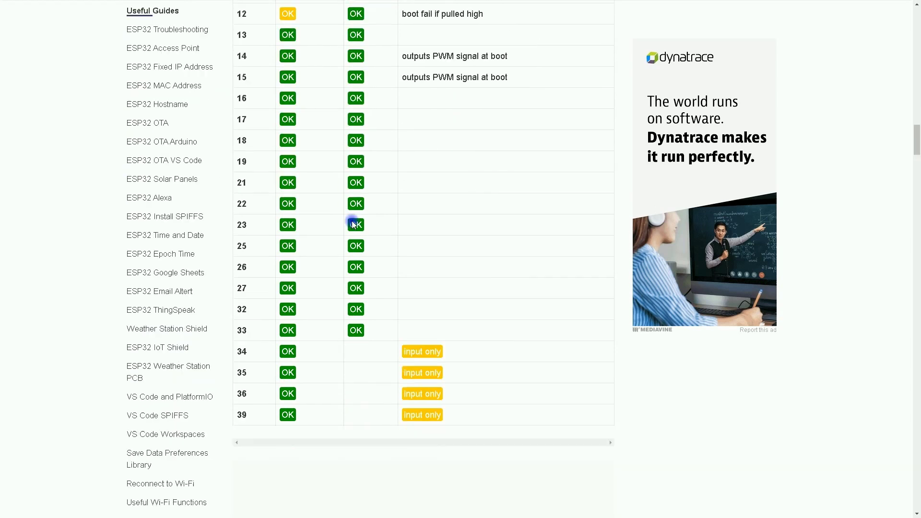
pyautogui.scroll(3, 353, 220)
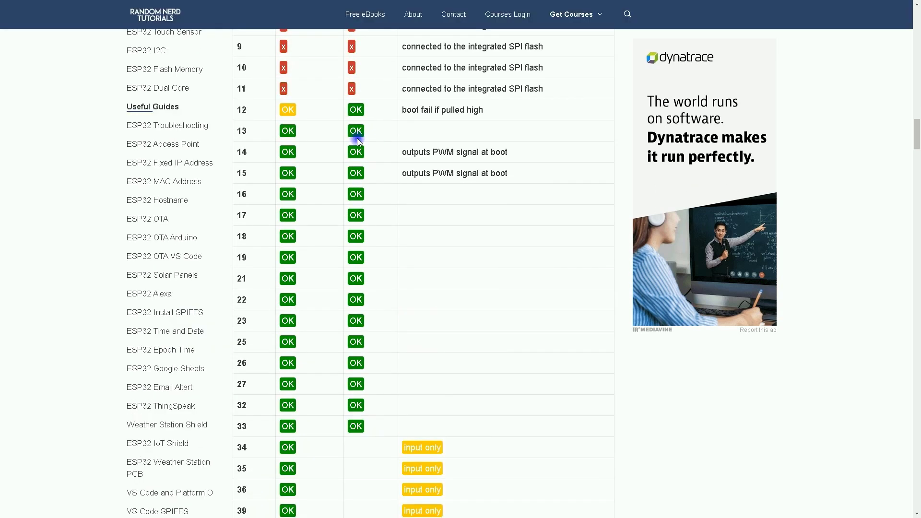
pyautogui.scroll(6, 379, 259)
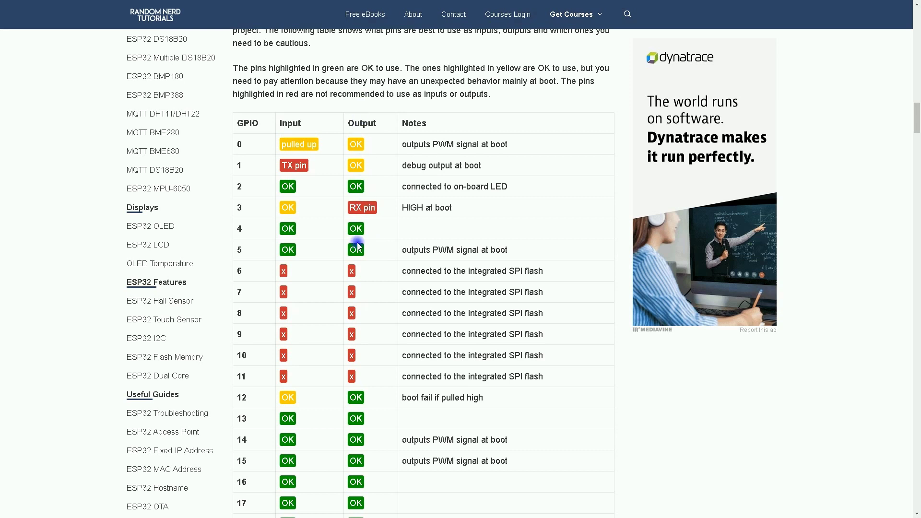
pyautogui.scroll(-8, 357, 246)
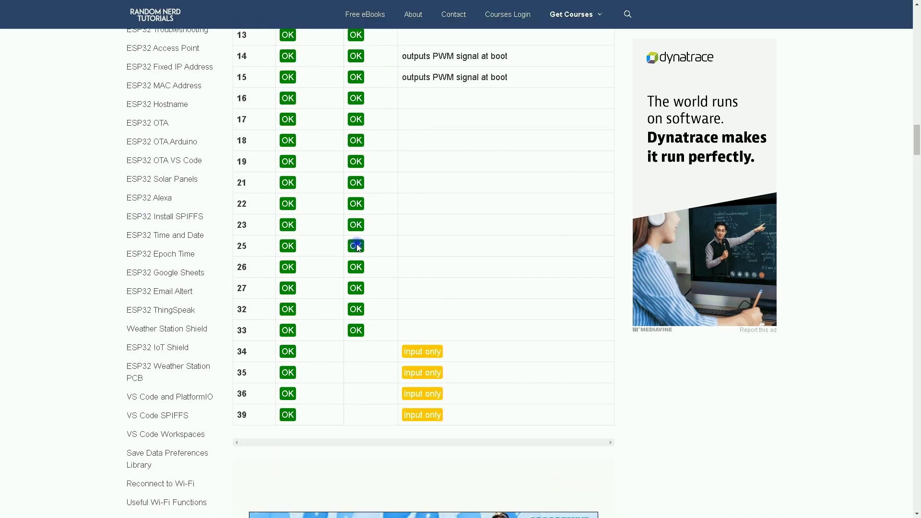
pyautogui.scroll(15, 391, 184)
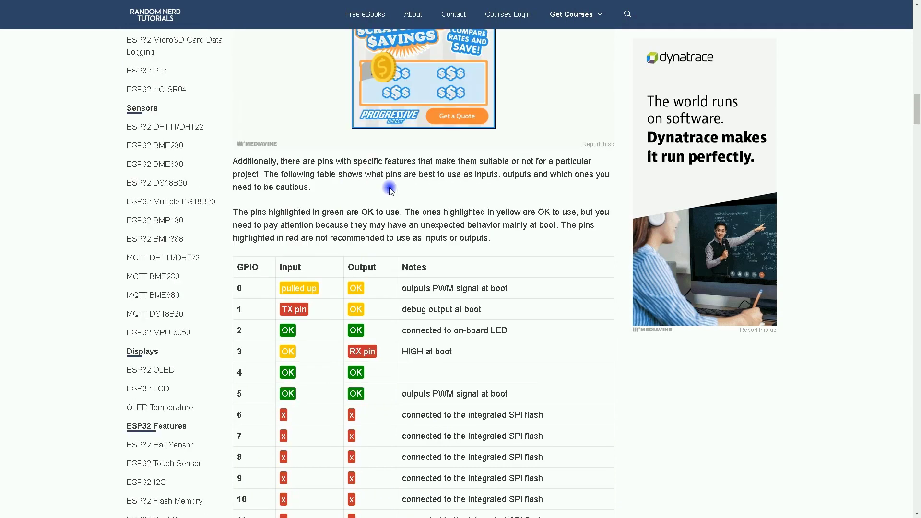
pyautogui.scroll(20, 391, 192)
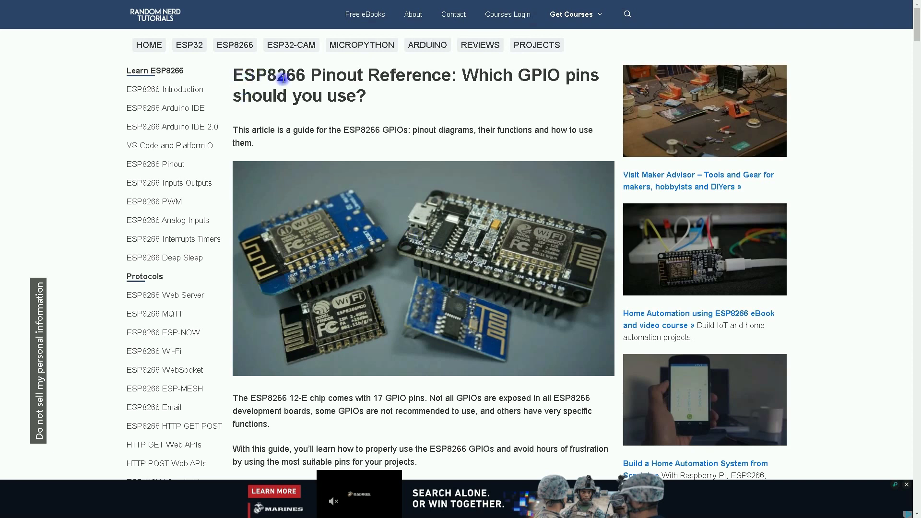
# - Scroll down to the 'Best Pins to Use – ESP8266' table
pyautogui.scroll(-13, 349, 181)
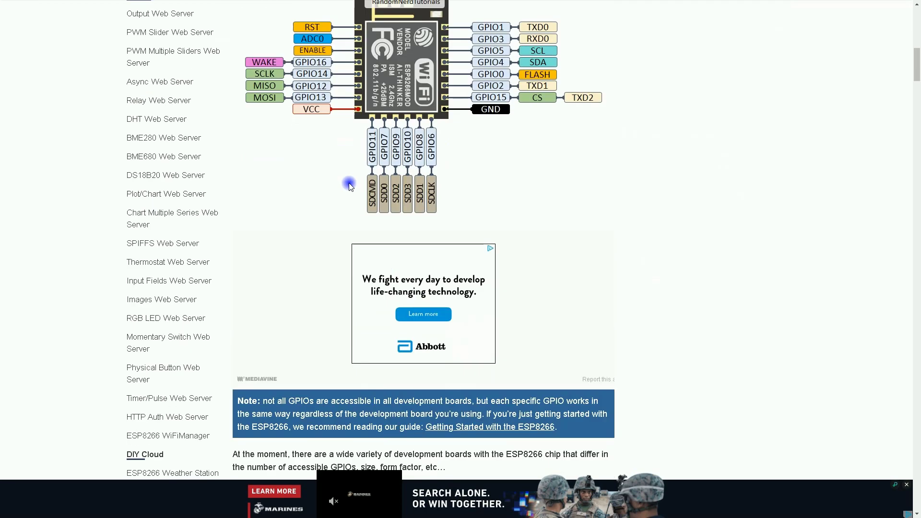
pyautogui.scroll(-20, 349, 185)
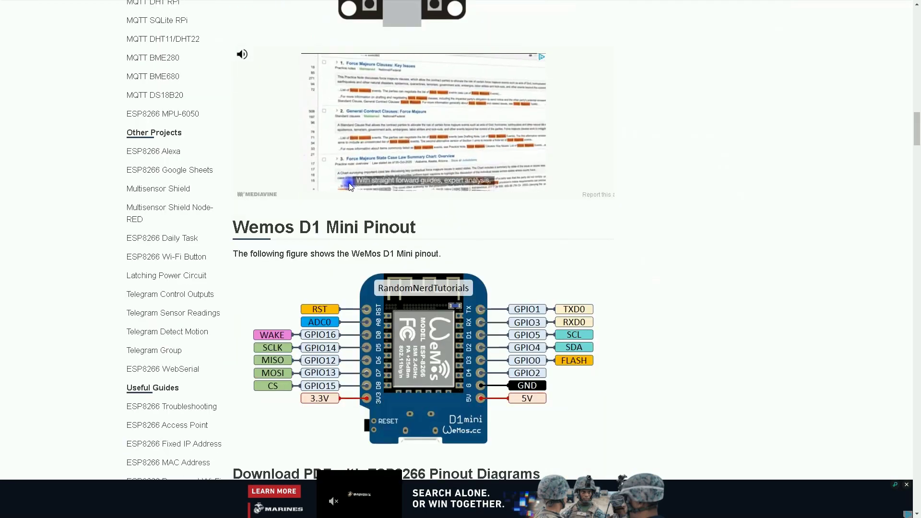
pyautogui.scroll(-17, 350, 186)
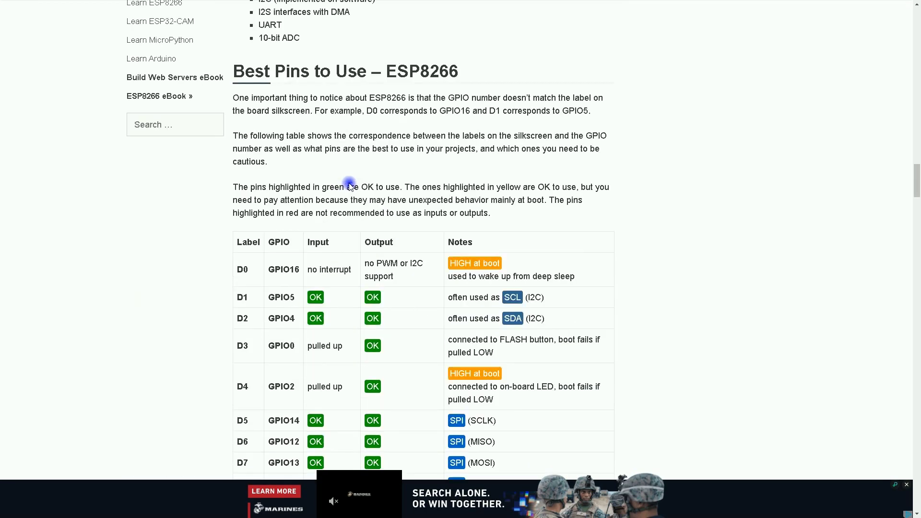
pyautogui.scroll(-1, 349, 186)
pyautogui.scroll(-3, 350, 185)
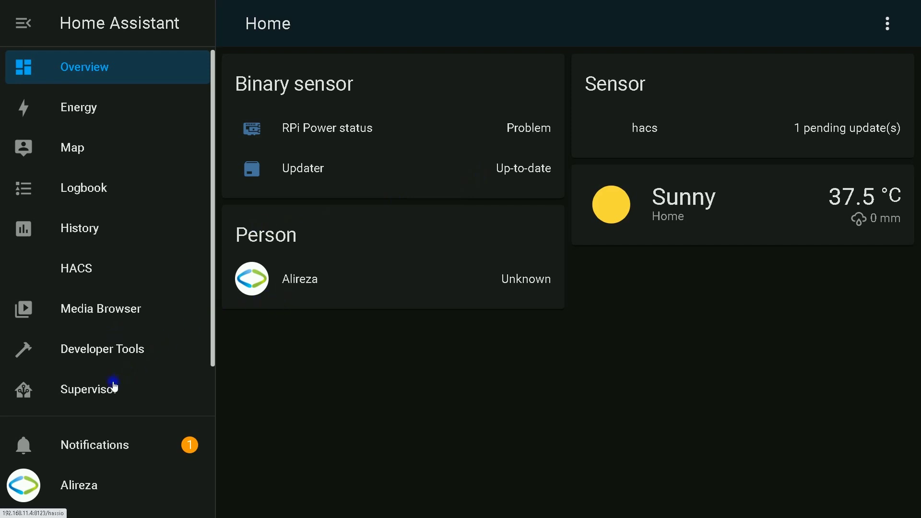
# - From Supervisor, open the ESPHome add-on and launch its web UI
pyautogui.click(103, 393)
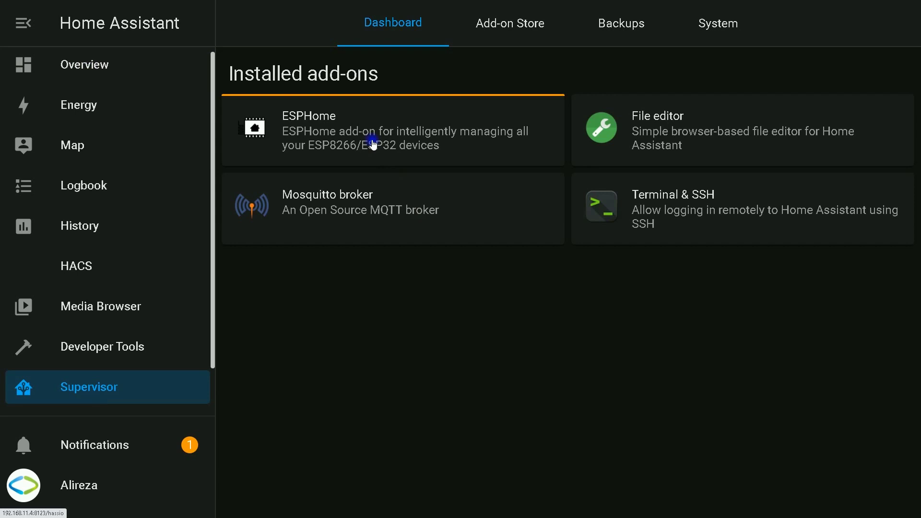
pyautogui.click(372, 140)
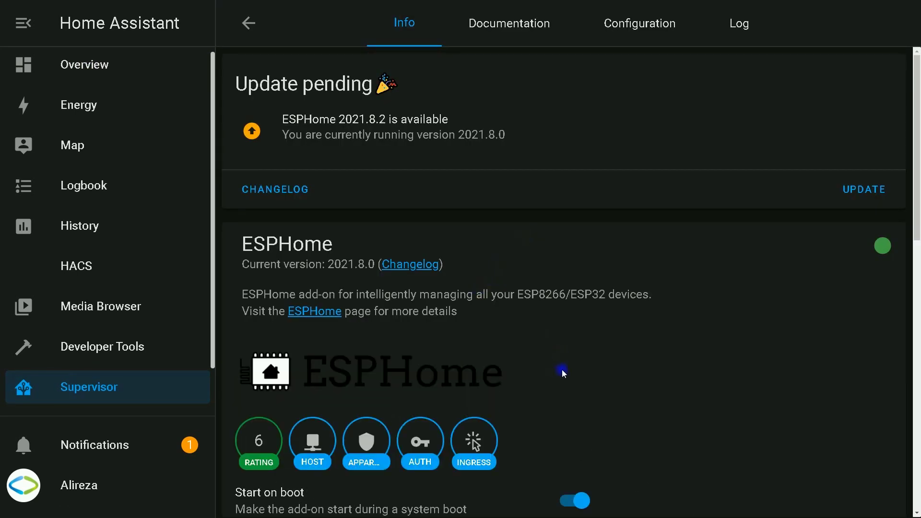
pyautogui.scroll(-3, 591, 273)
pyautogui.scroll(-4, 619, 275)
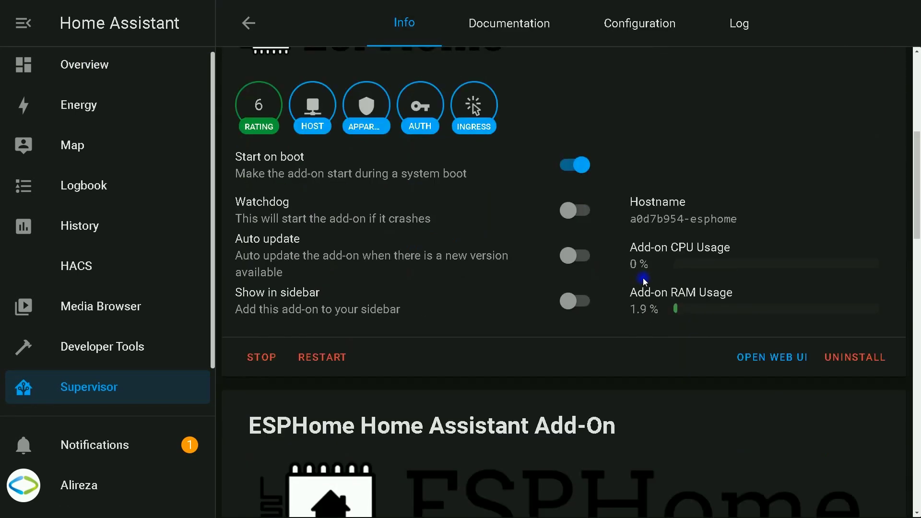
pyautogui.click(768, 363)
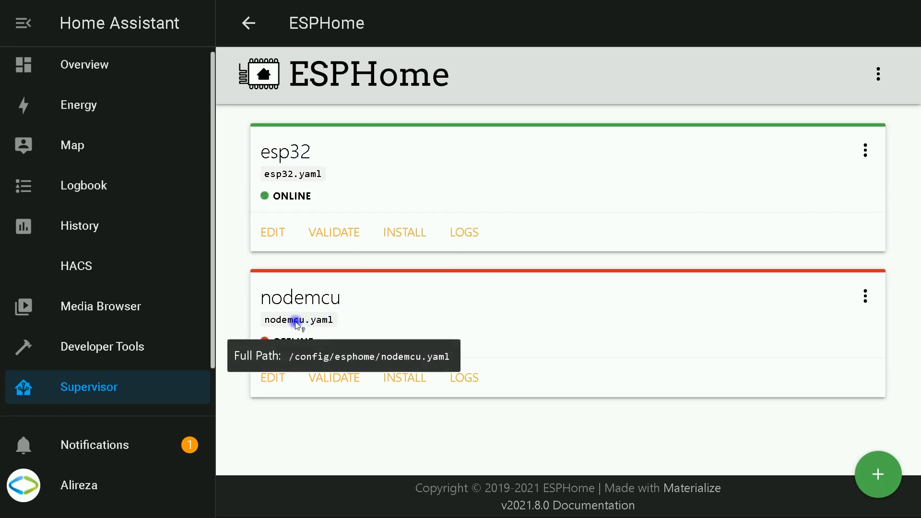
# - Open nodemcu.yaml and set the esp8266_pwm output's pin to D1
pyautogui.click(272, 379)
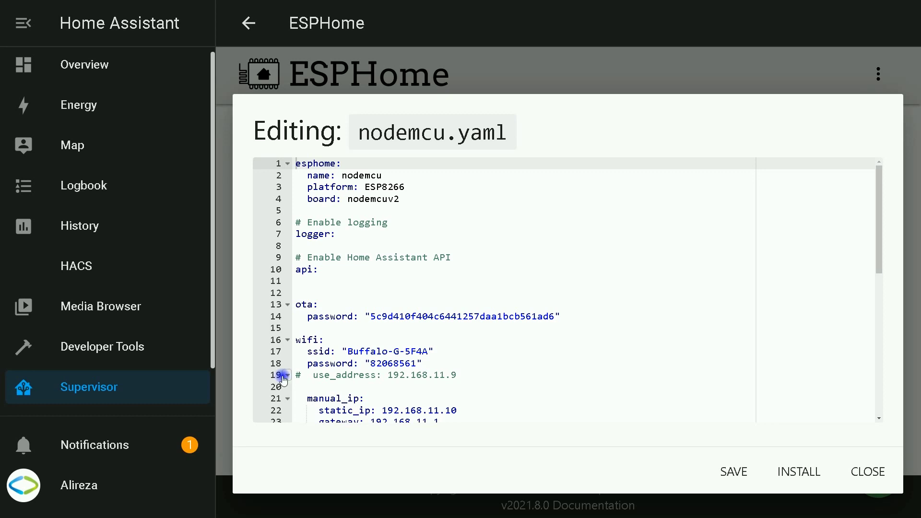
pyautogui.scroll(-7, 283, 379)
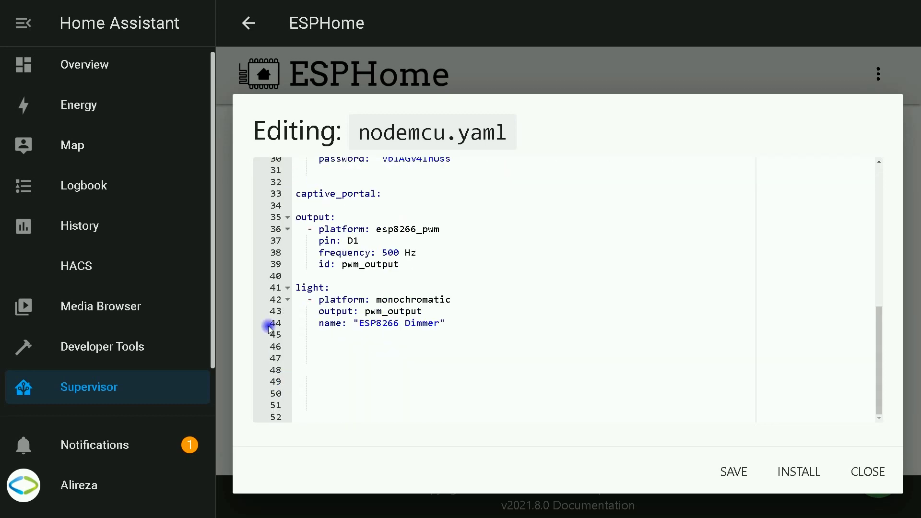
pyautogui.moveTo(295, 216); pyautogui.dragTo(470, 339)
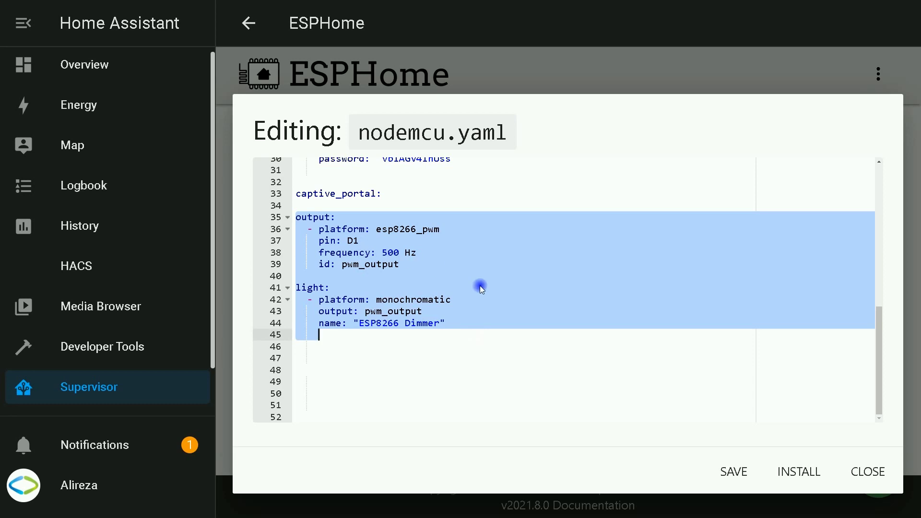
pyautogui.click(355, 241)
pyautogui.write('1')
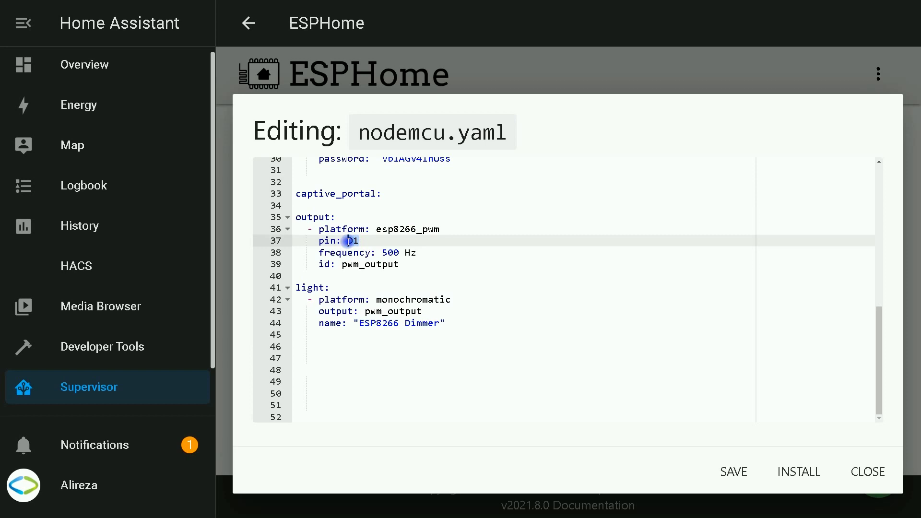
pyautogui.click(385, 356)
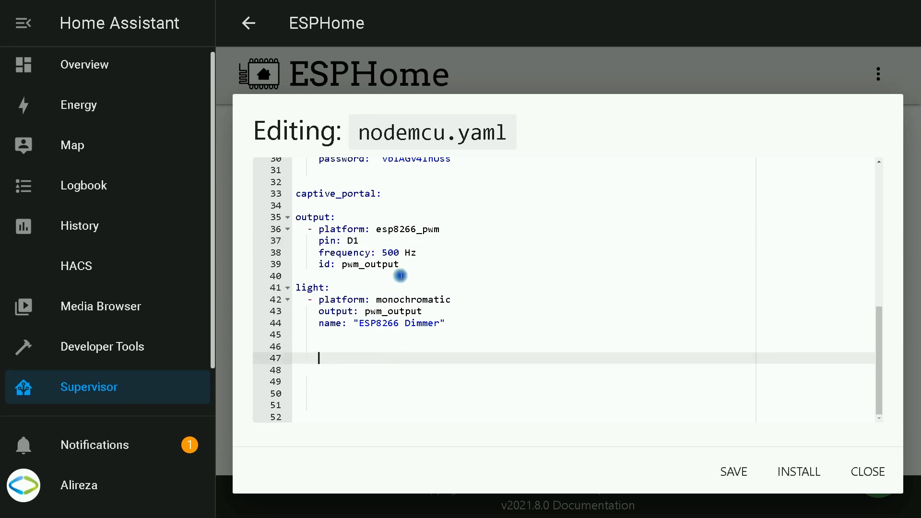
# - Change the output frequency from 500 to 2000 Hz, check the 'ESP8266 Dimmer' light, and save
pyautogui.doubleClick(390, 252)
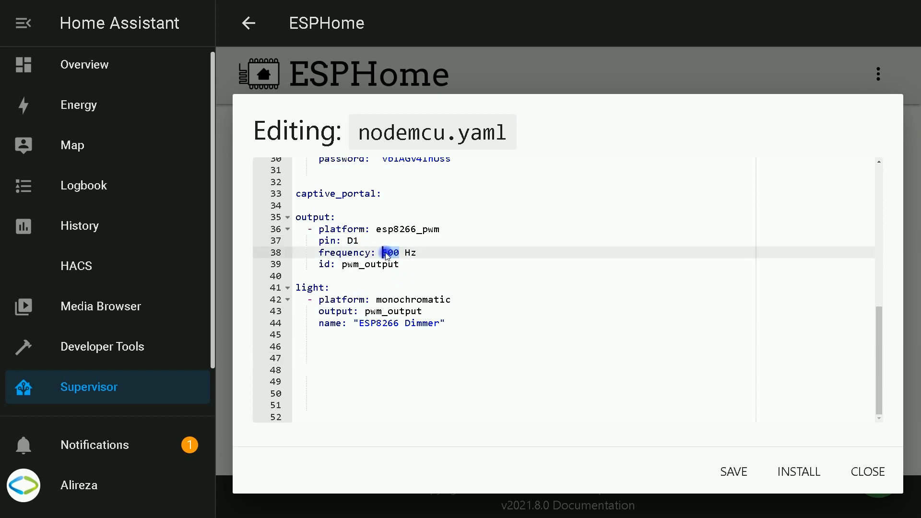
pyautogui.write('2000')
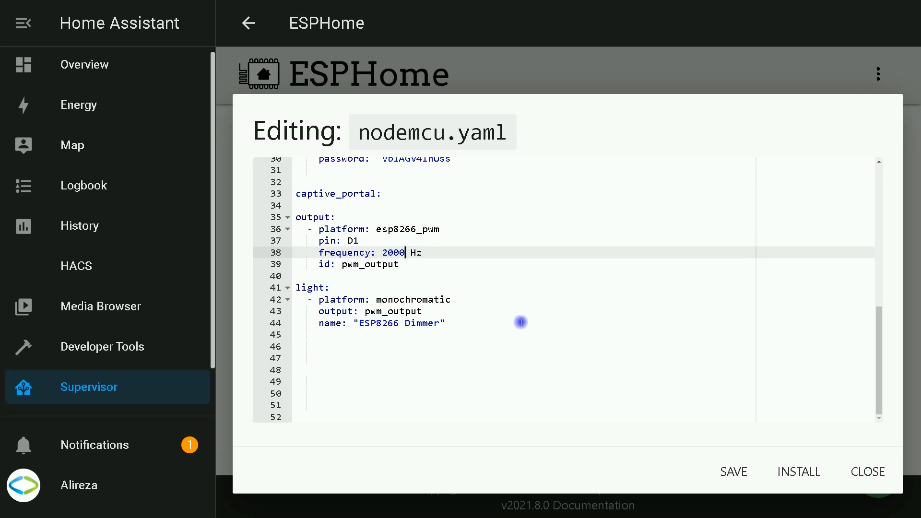
pyautogui.click(520, 322)
pyautogui.moveTo(439, 322); pyautogui.dragTo(360, 324)
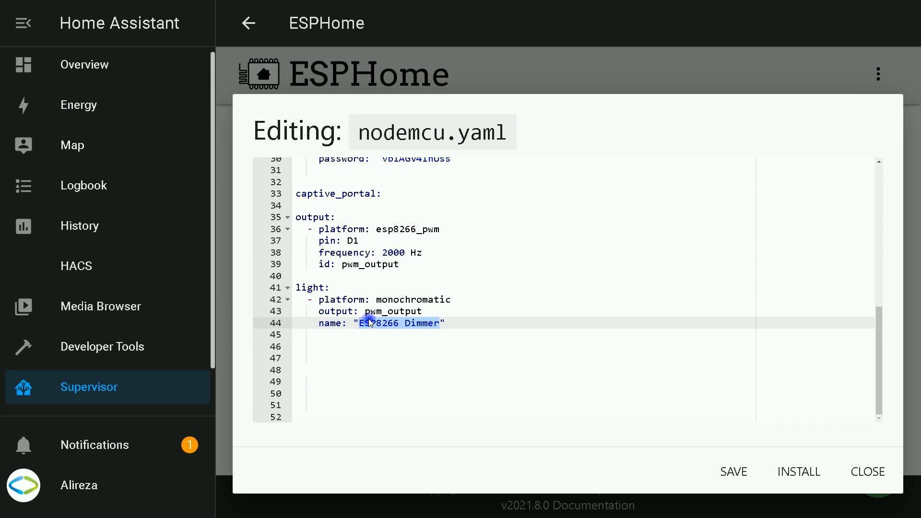
pyautogui.click(510, 373)
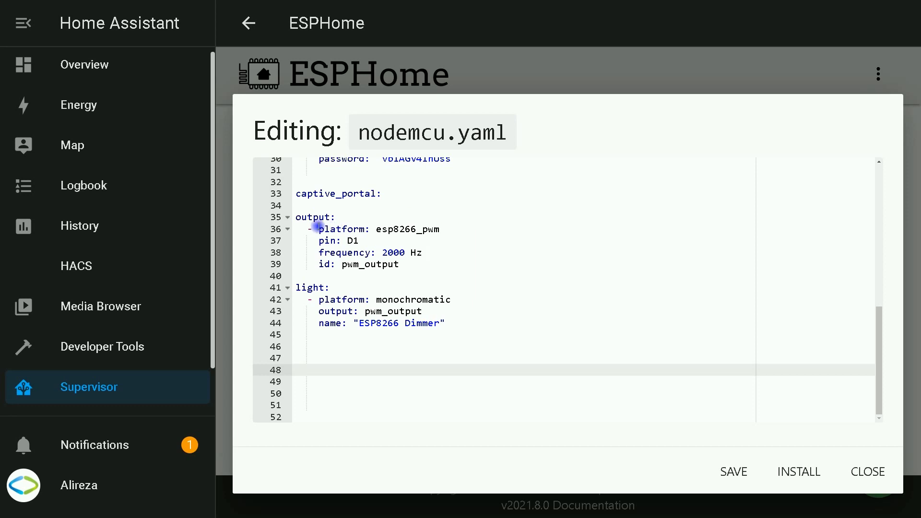
pyautogui.moveTo(295, 215); pyautogui.dragTo(466, 326)
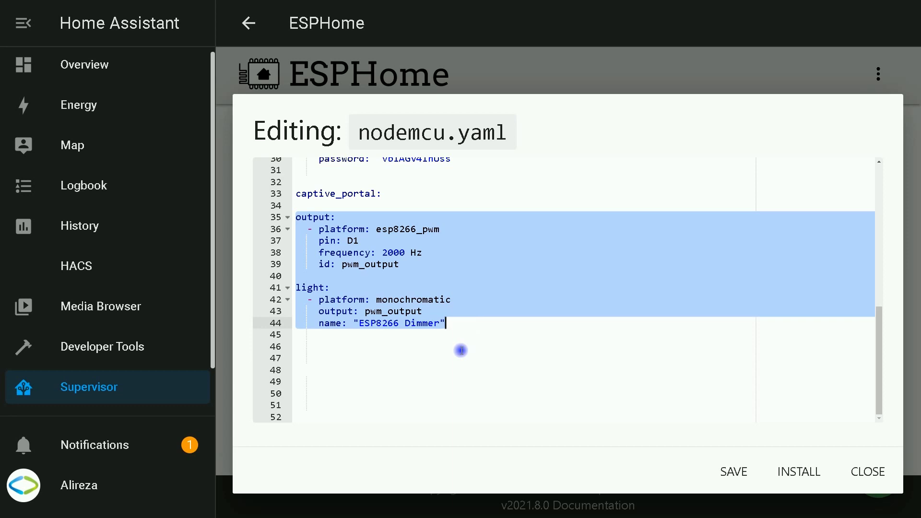
pyautogui.click(452, 365)
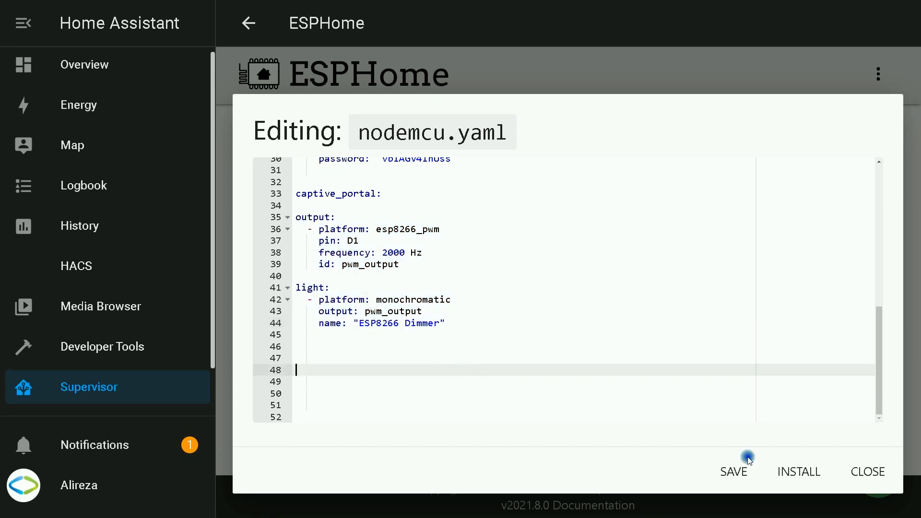
pyautogui.click(798, 473)
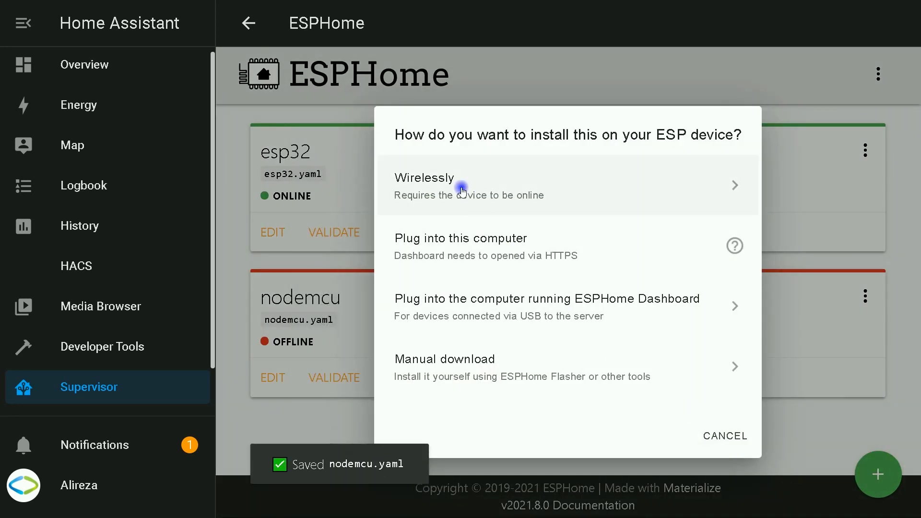
# - Cancel the nodemcu install dialog and open esp32.yaml for editing
pyautogui.click(738, 435)
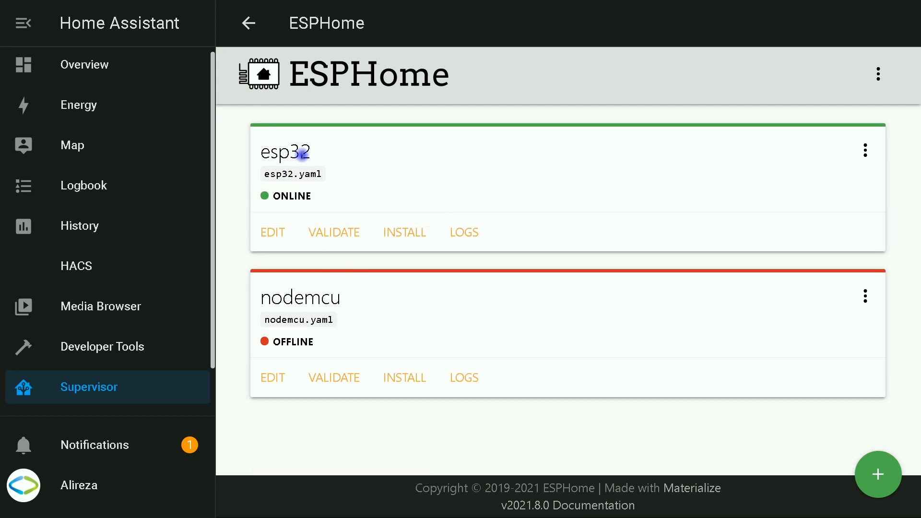
pyautogui.click(273, 234)
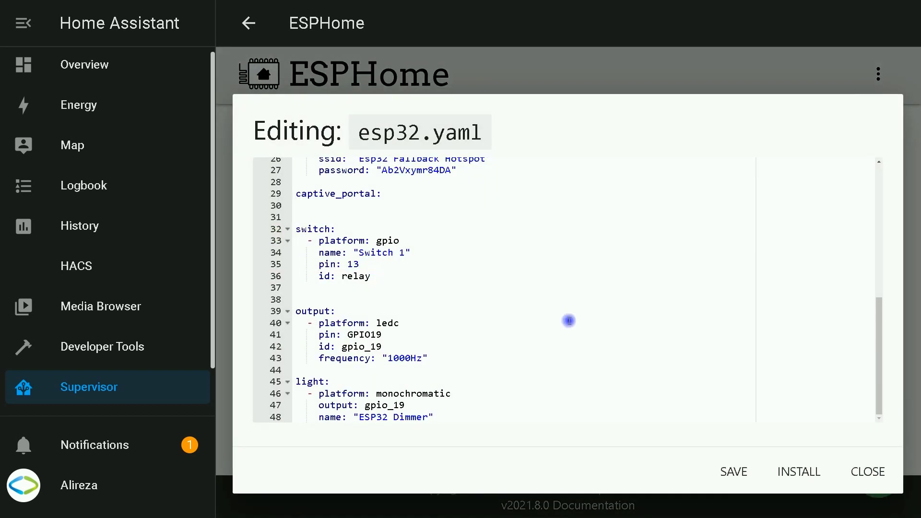
# - Review the ledc output on GPIO19 and the 'ESP32 Dimmer' light in esp32.yaml, then save it
pyautogui.moveTo(296, 312); pyautogui.dragTo(479, 418)
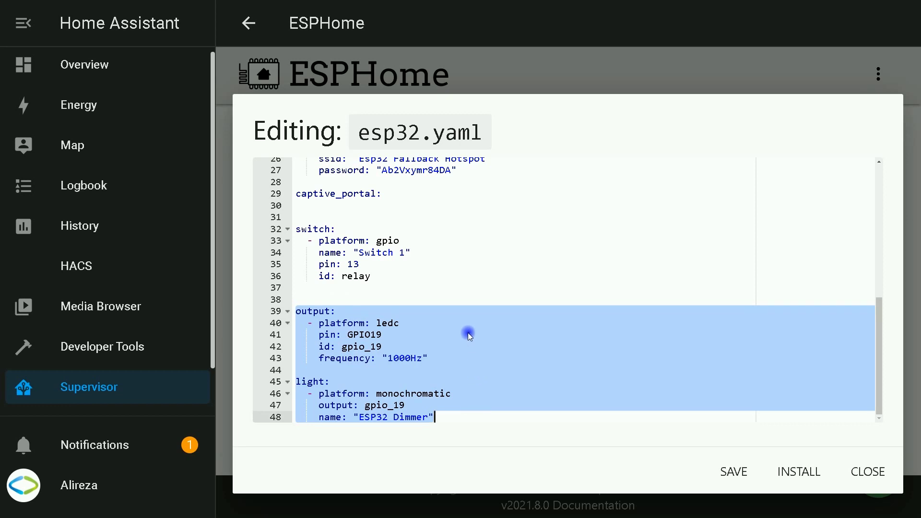
pyautogui.click(385, 335)
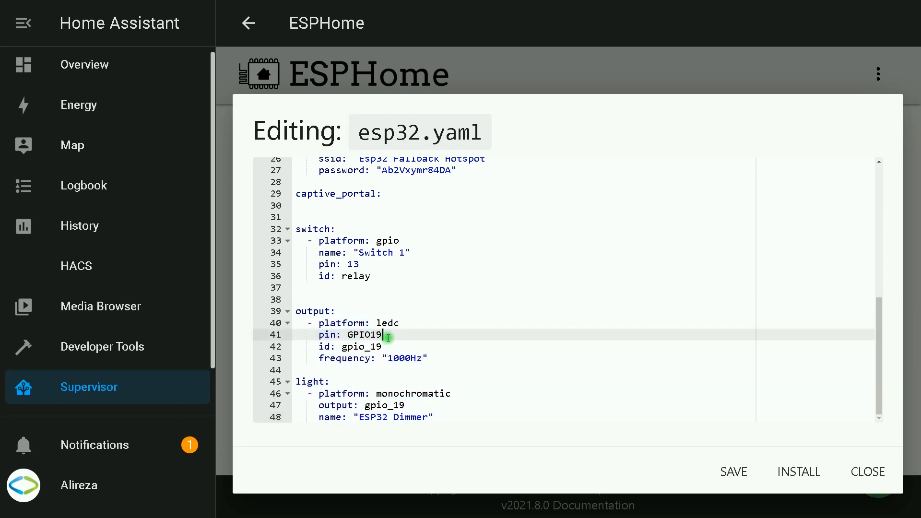
pyautogui.moveTo(382, 334); pyautogui.dragTo(348, 334)
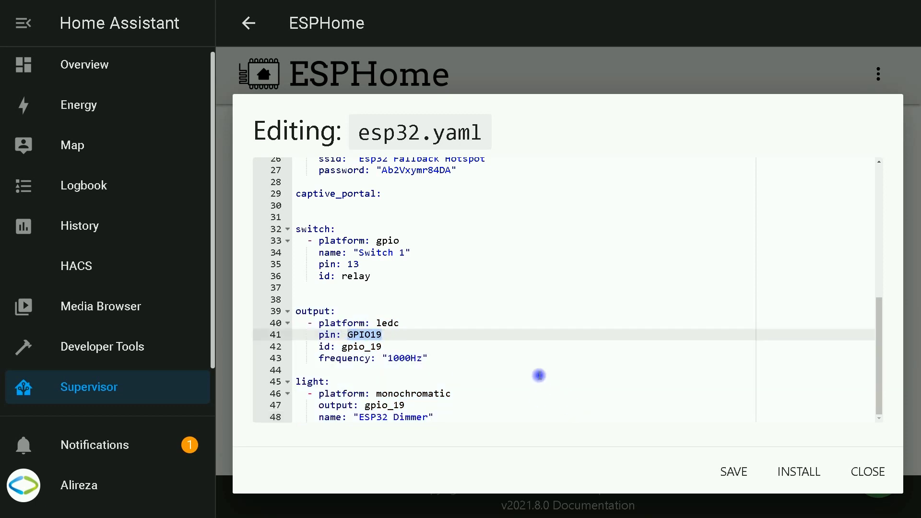
pyautogui.click(517, 388)
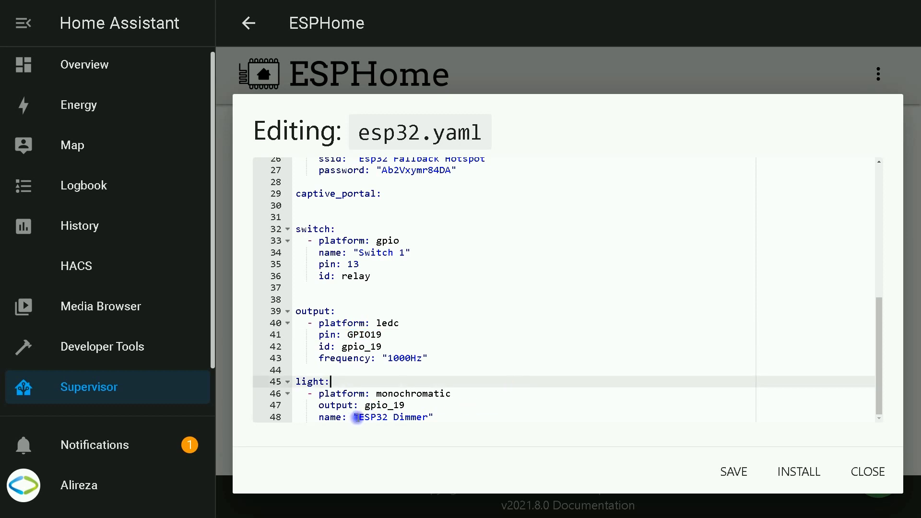
pyautogui.click(359, 417)
pyautogui.moveTo(359, 417); pyautogui.dragTo(431, 417)
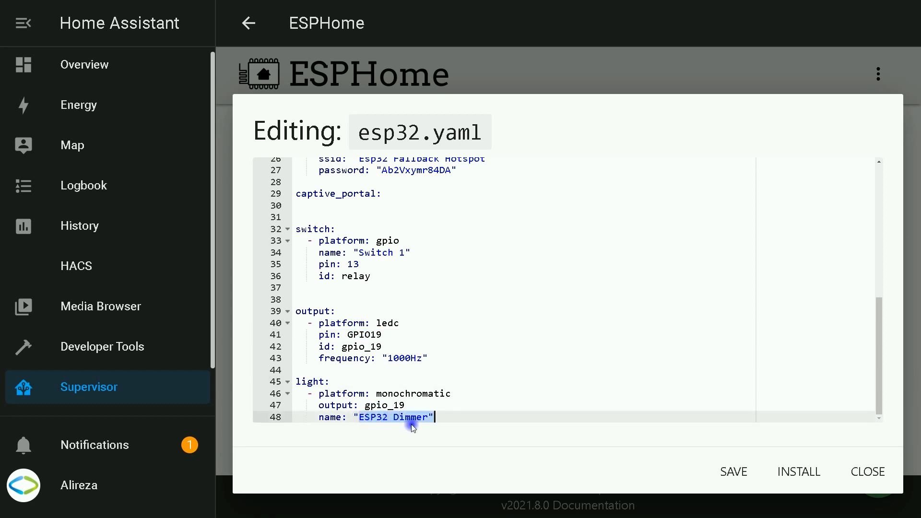
pyautogui.click(539, 369)
pyautogui.moveTo(295, 311); pyautogui.dragTo(364, 346)
pyautogui.moveTo(403, 369); pyautogui.dragTo(479, 426)
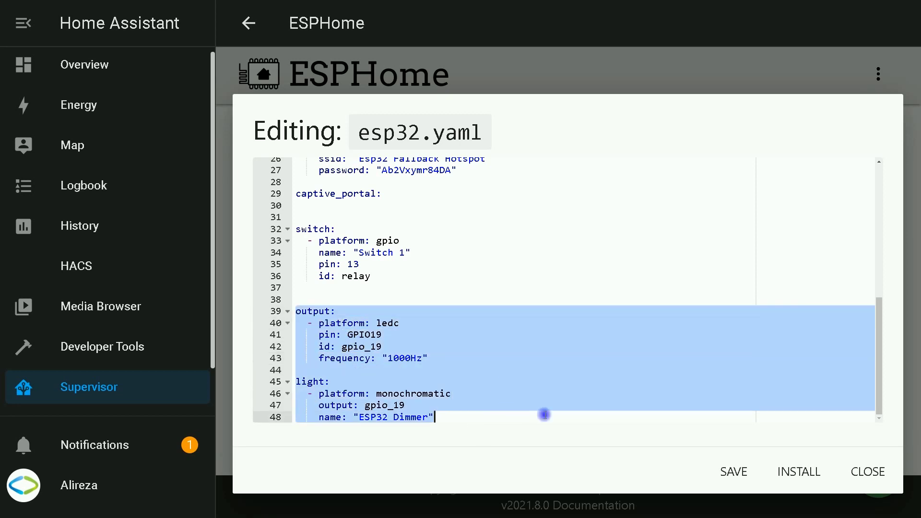
pyautogui.click(788, 471)
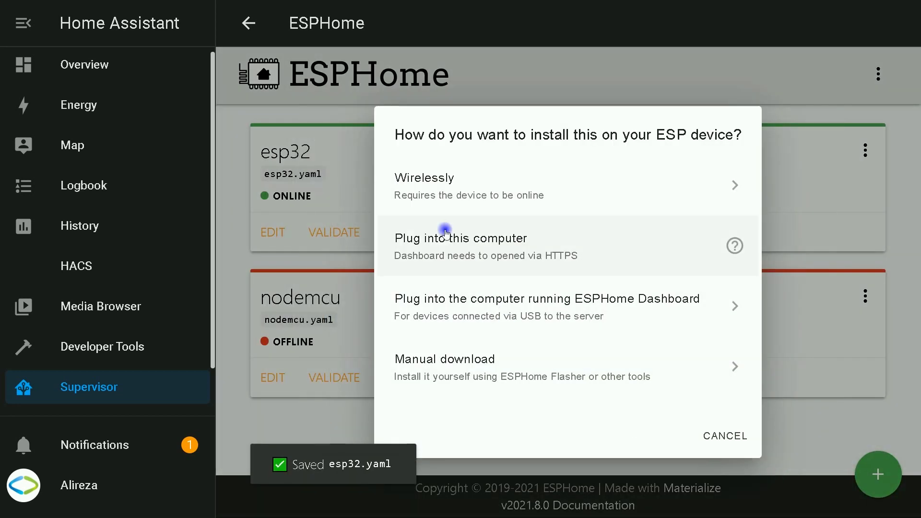
# - Install the esp32 firmware wirelessly and close the log once Light 'ESP32 Dimmer' appears
pyautogui.click(417, 179)
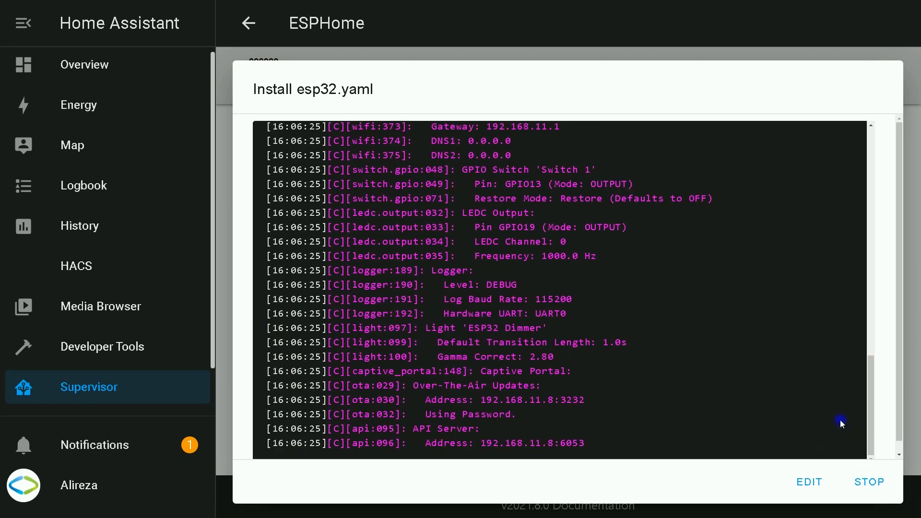
pyautogui.click(875, 482)
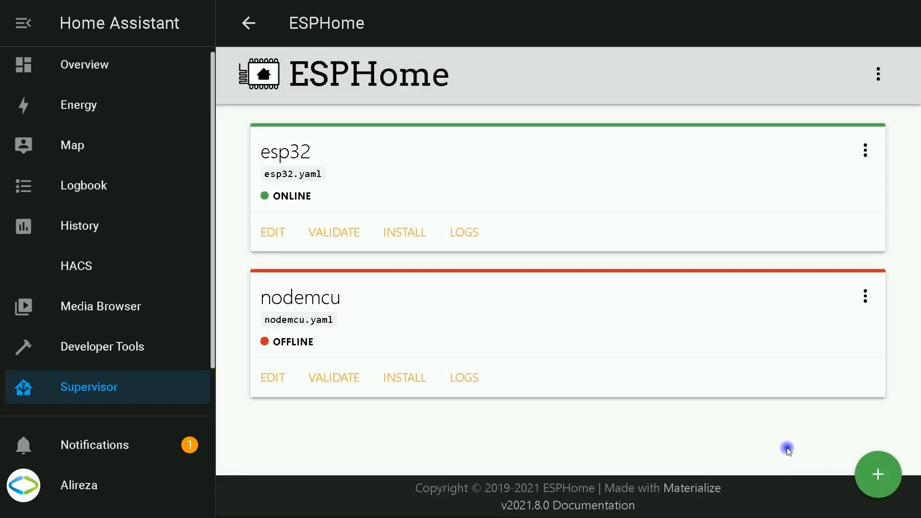
pyautogui.scroll(-1, 116, 307)
# - On the Integrations page, delete the esp32 entry of the ESPHome integration and confirm
pyautogui.click(113, 385)
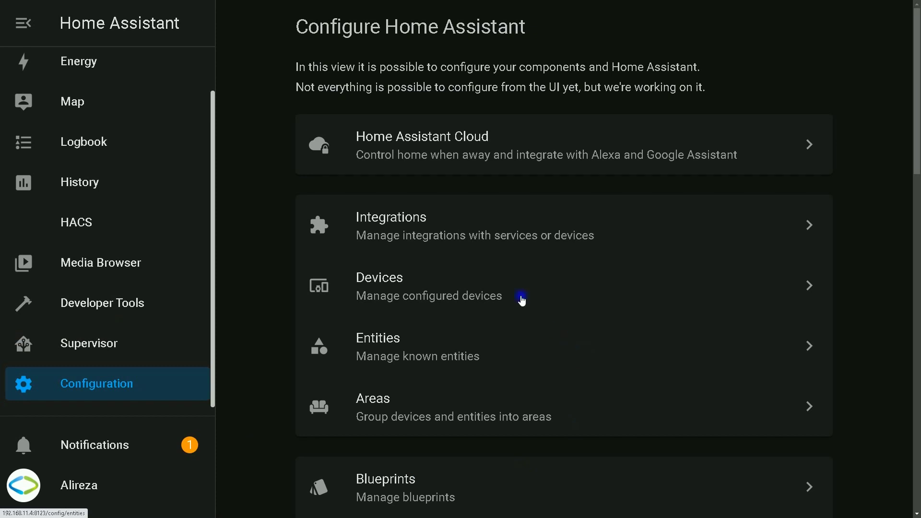
pyautogui.click(426, 232)
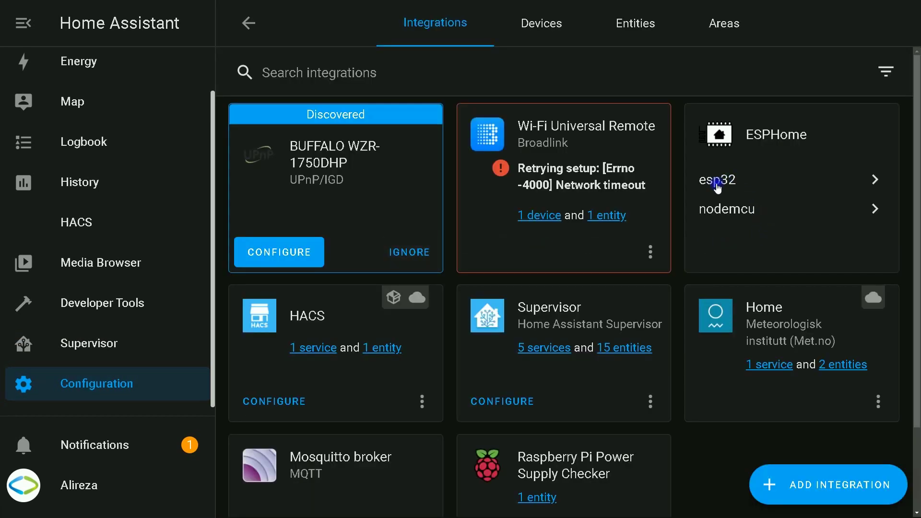
pyautogui.click(717, 184)
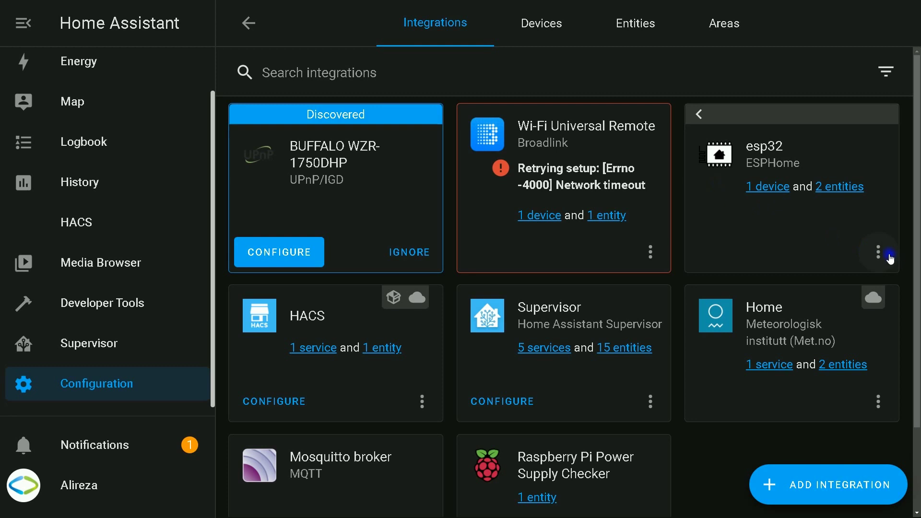
pyautogui.click(879, 253)
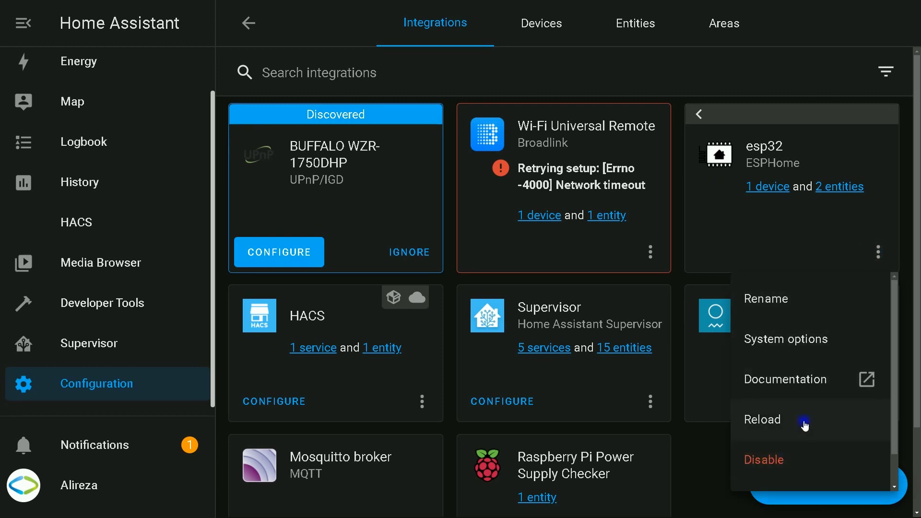
pyautogui.scroll(-1, 804, 425)
pyautogui.click(768, 463)
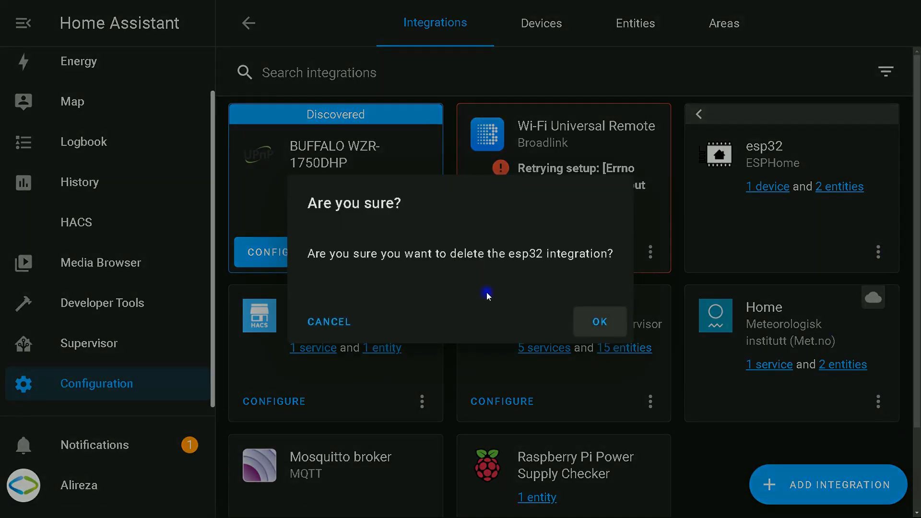
pyautogui.click(599, 321)
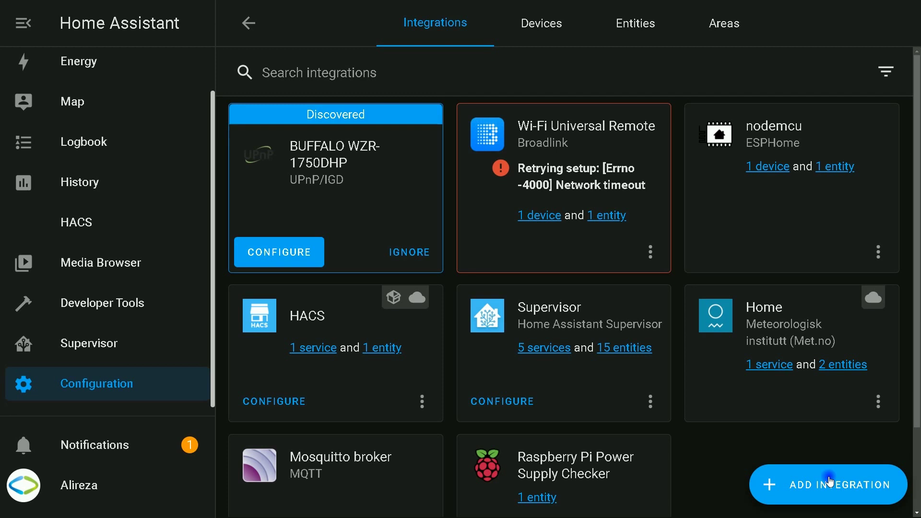
# - Add a new ESPHome integration for the esp32 node at its 192.168.11.x address
pyautogui.click(829, 481)
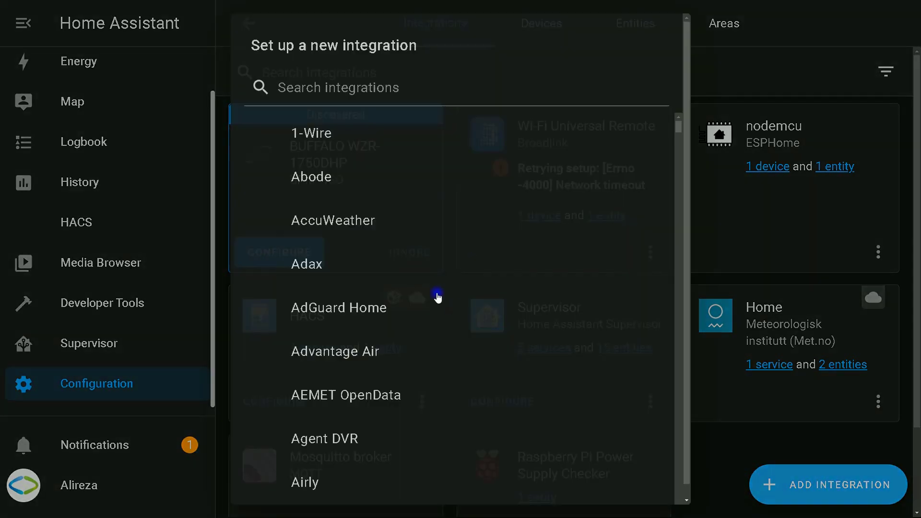
pyautogui.write('es')
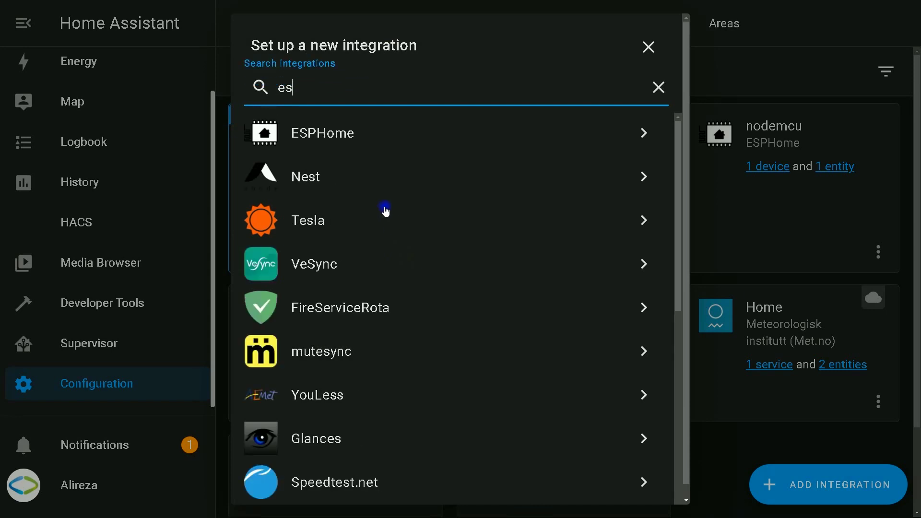
pyautogui.click(352, 135)
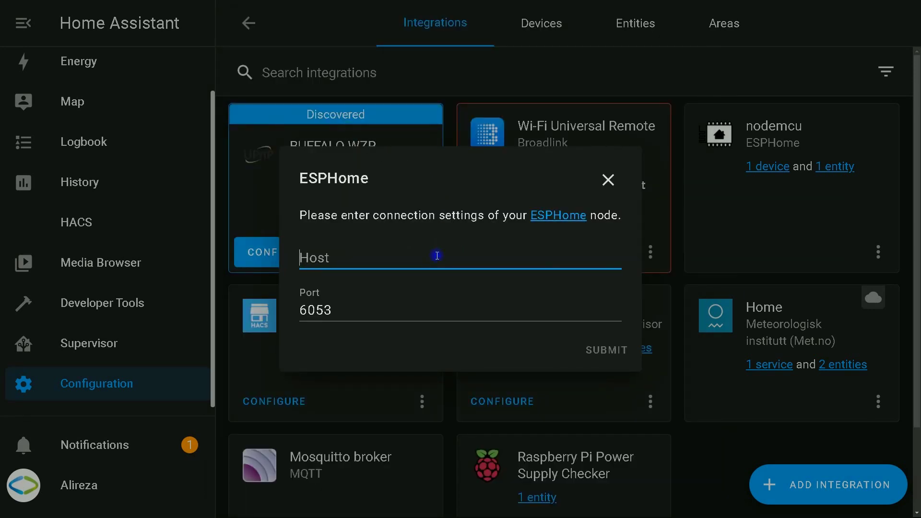
pyautogui.write('192.168.11')
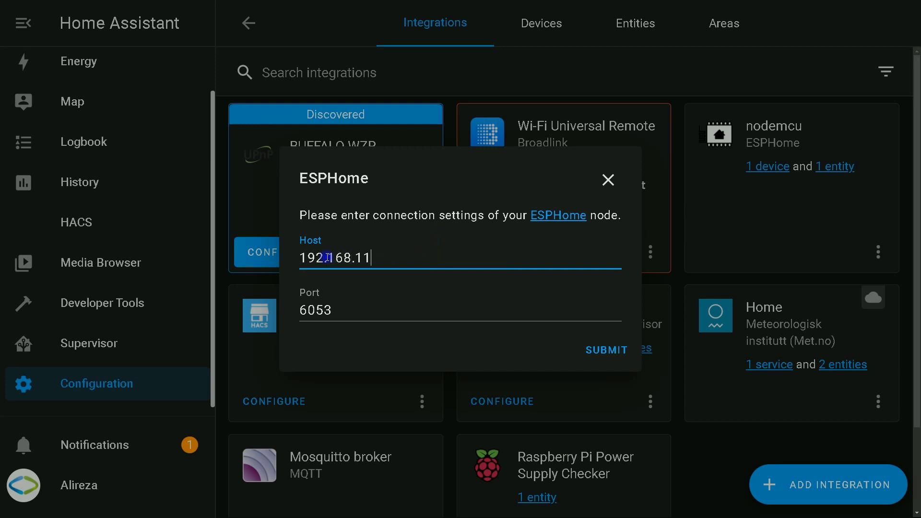
pyautogui.write('.8')
pyautogui.click(618, 348)
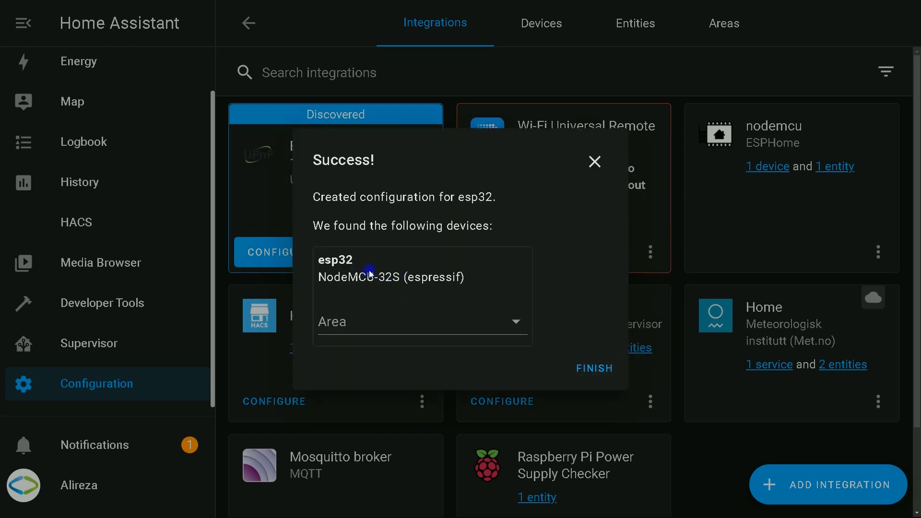
pyautogui.click(597, 368)
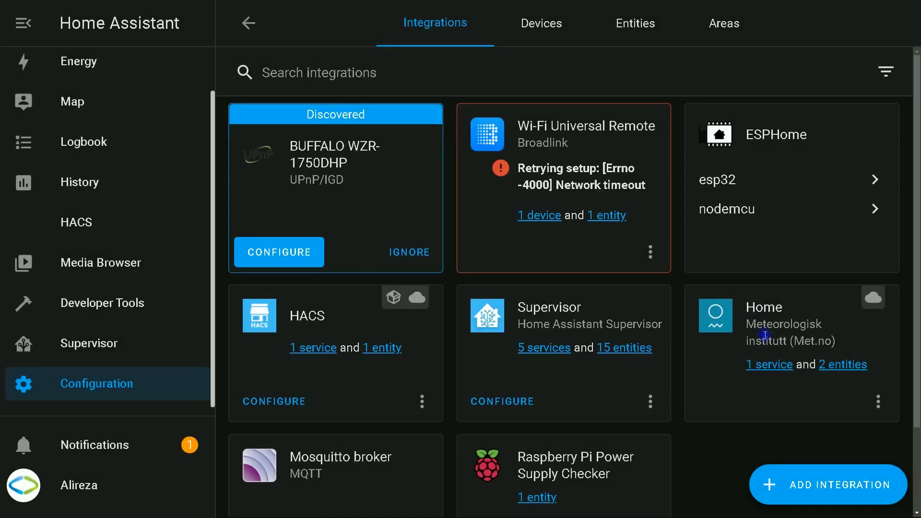
# - Inspect the esp32 device's ESP32 Dimmer and Switch 1 entities, then return to Overview
pyautogui.click(740, 180)
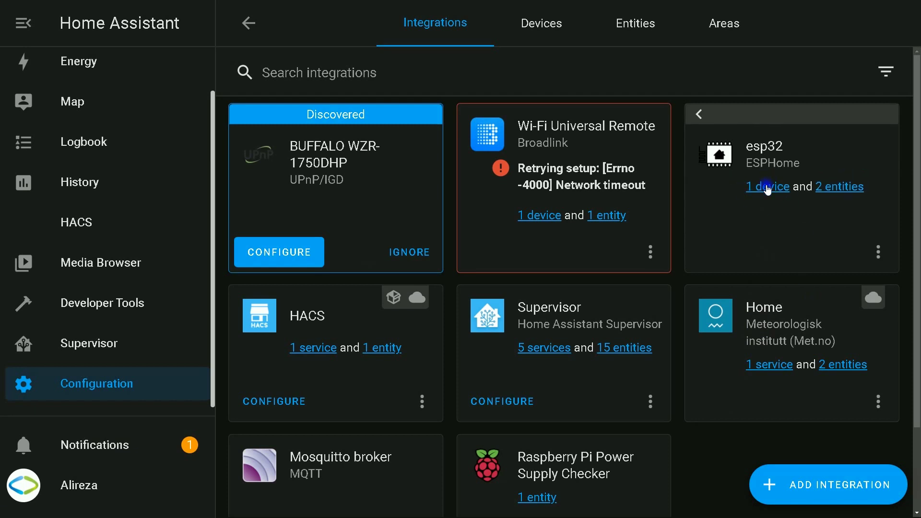
pyautogui.click(767, 187)
pyautogui.click(369, 165)
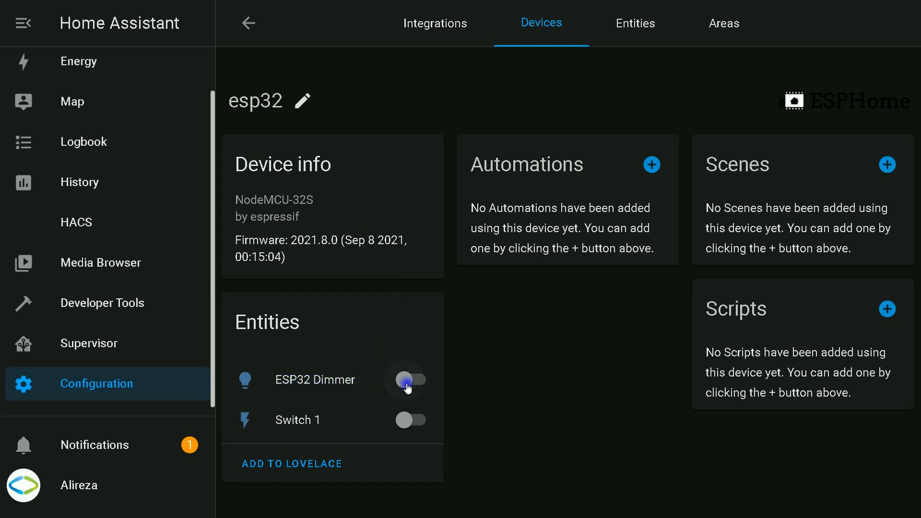
pyautogui.scroll(1, 195, 249)
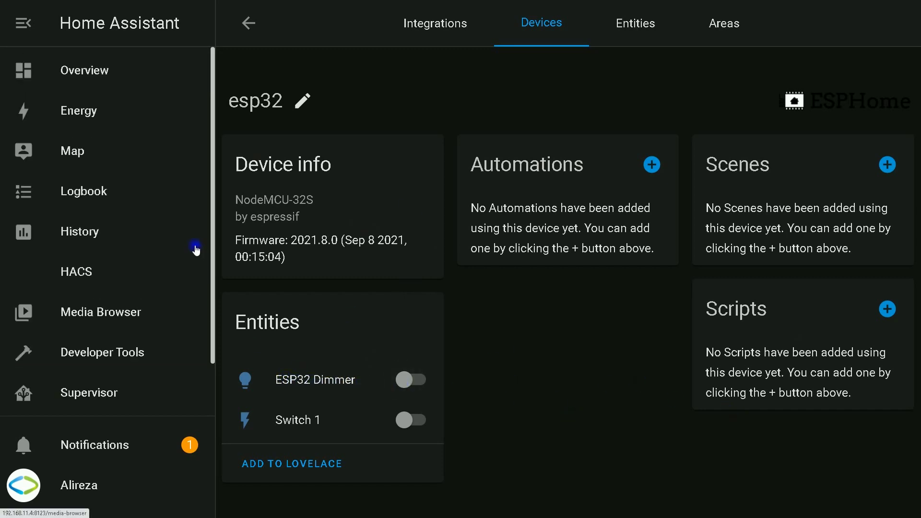
pyautogui.click(105, 72)
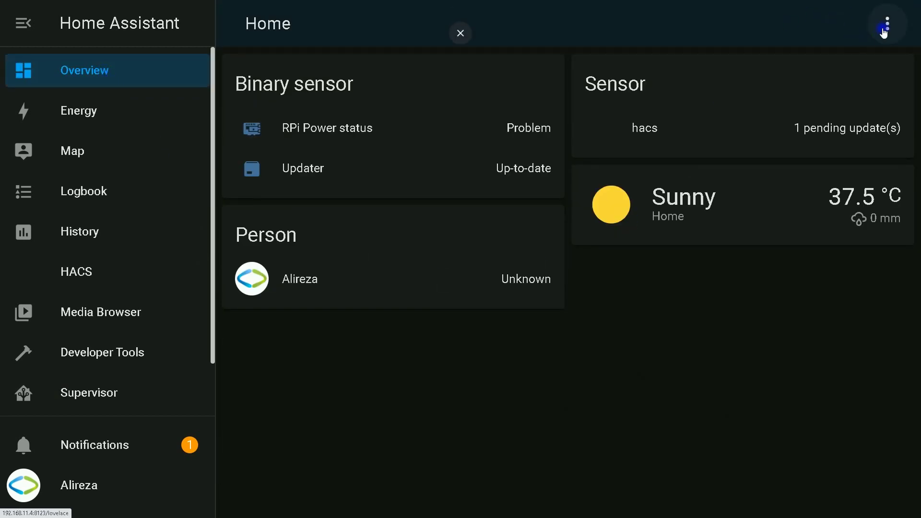
# - In Edit Dashboard mode, add an Entity card for light.esp32_dimmer named 'Dimmer' and save it
pyautogui.click(886, 26)
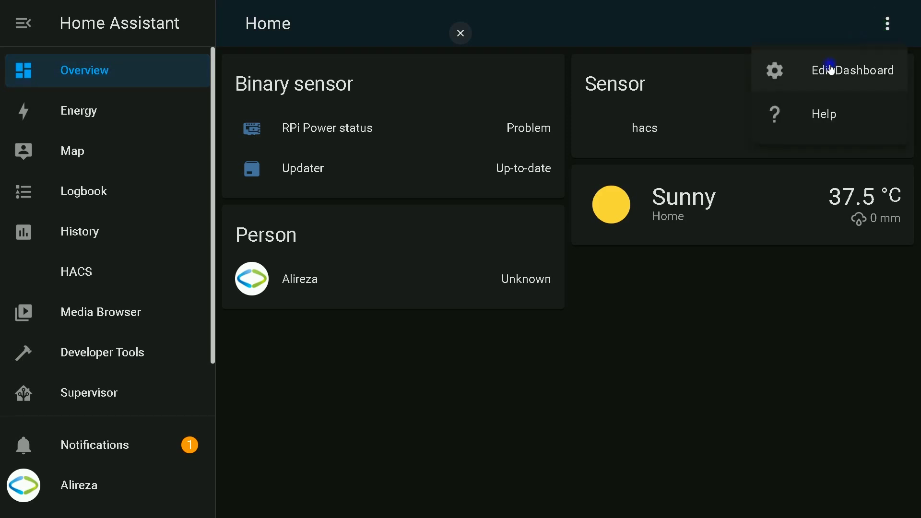
pyautogui.click(830, 70)
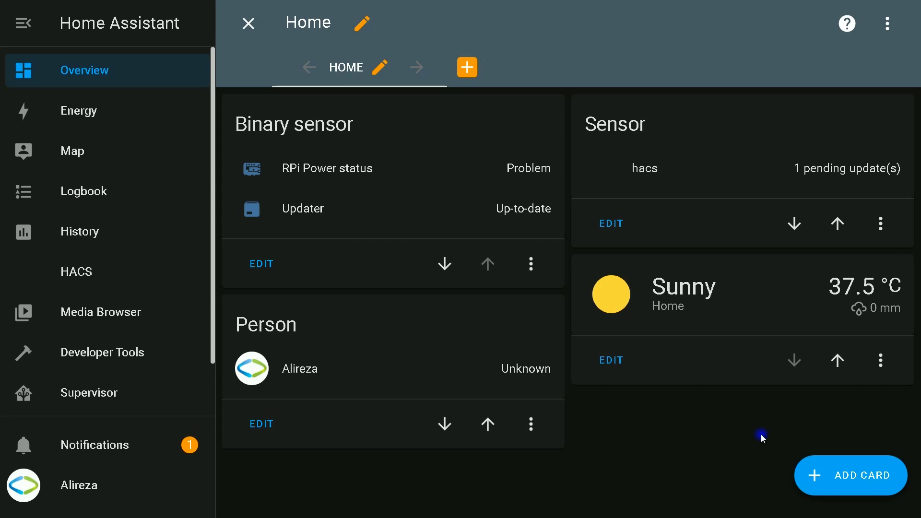
pyautogui.click(841, 465)
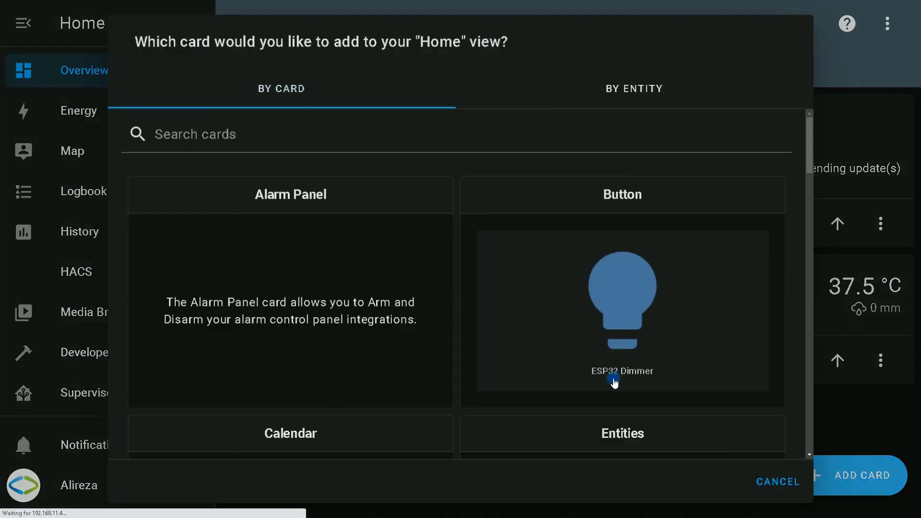
pyautogui.scroll(-5, 379, 321)
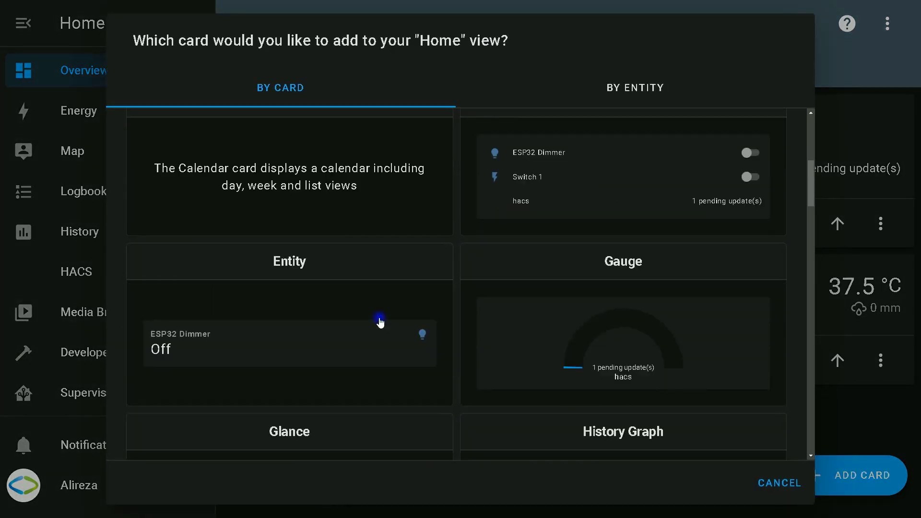
pyautogui.click(325, 329)
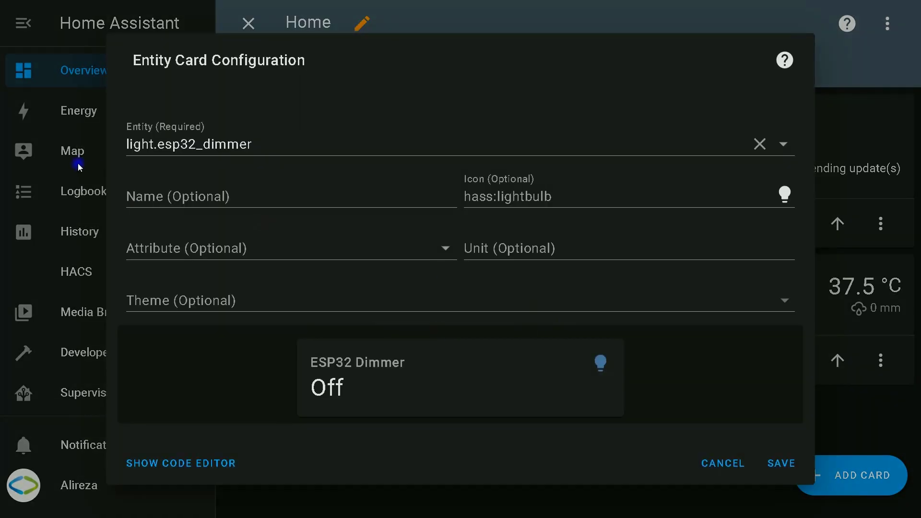
pyautogui.click(310, 151)
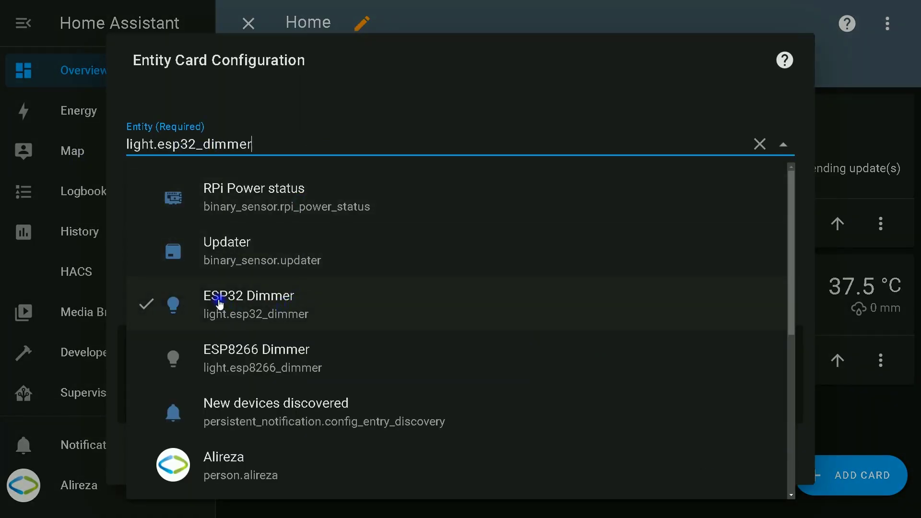
pyautogui.click(267, 305)
pyautogui.click(191, 195)
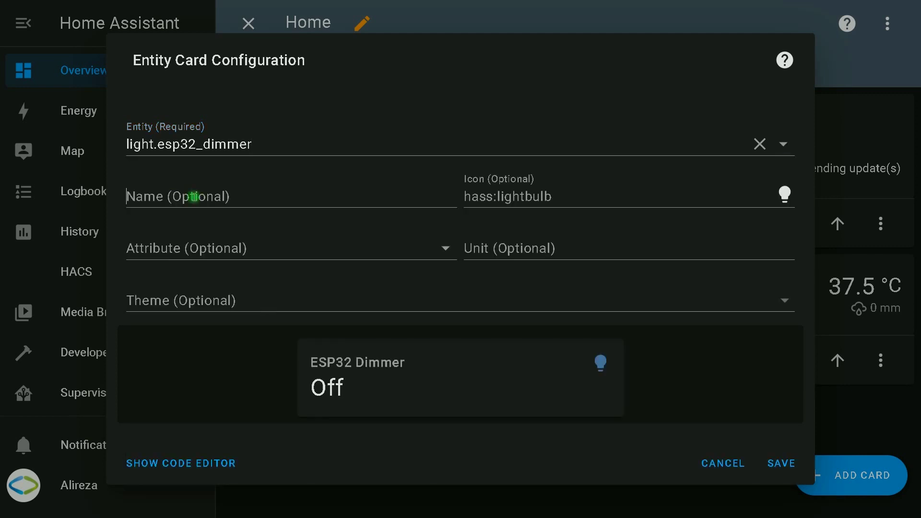
pyautogui.write('Dimmer')
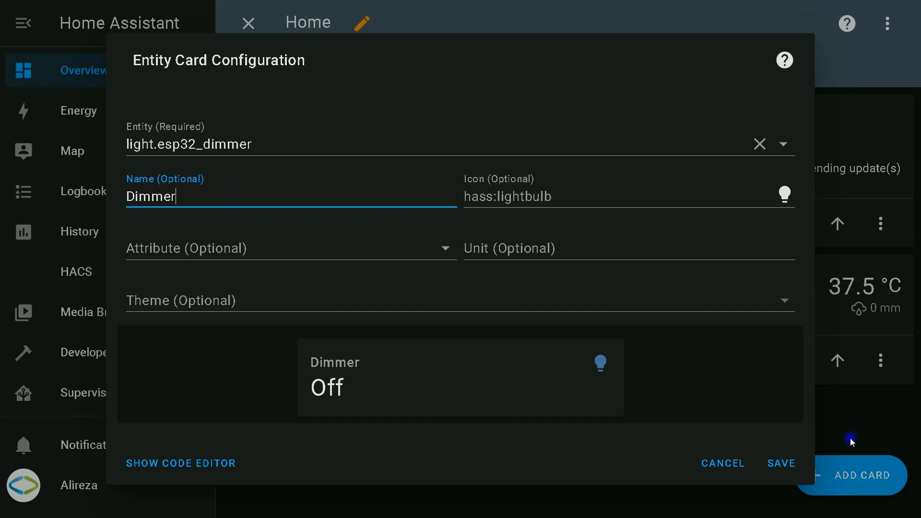
pyautogui.click(781, 463)
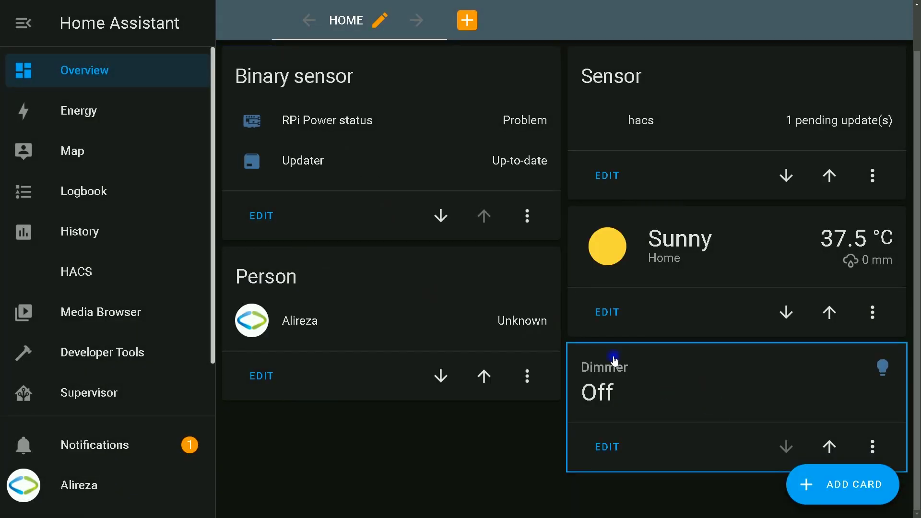
# - From the Dimmer card, switch the ESP32 Dimmer on and off, then slide brightness to about 69% and back to minimum
pyautogui.click(653, 414)
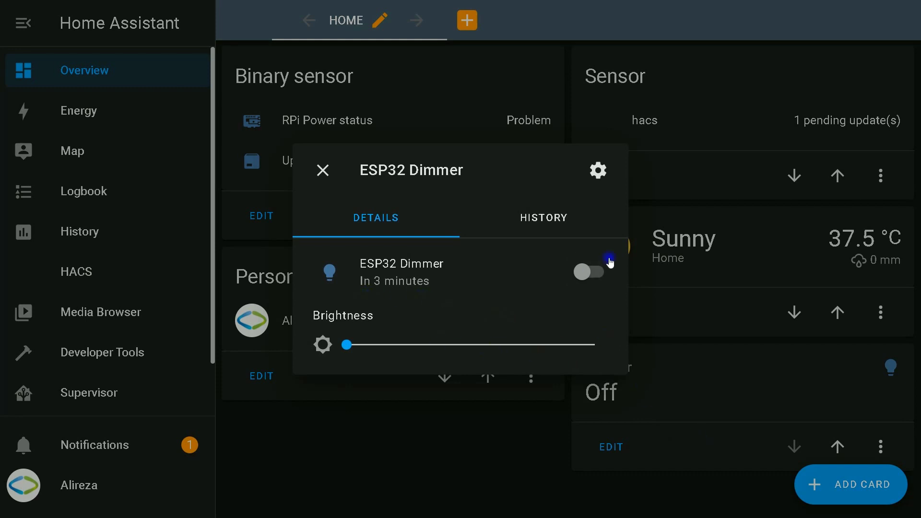
pyautogui.click(592, 273)
pyautogui.click(589, 272)
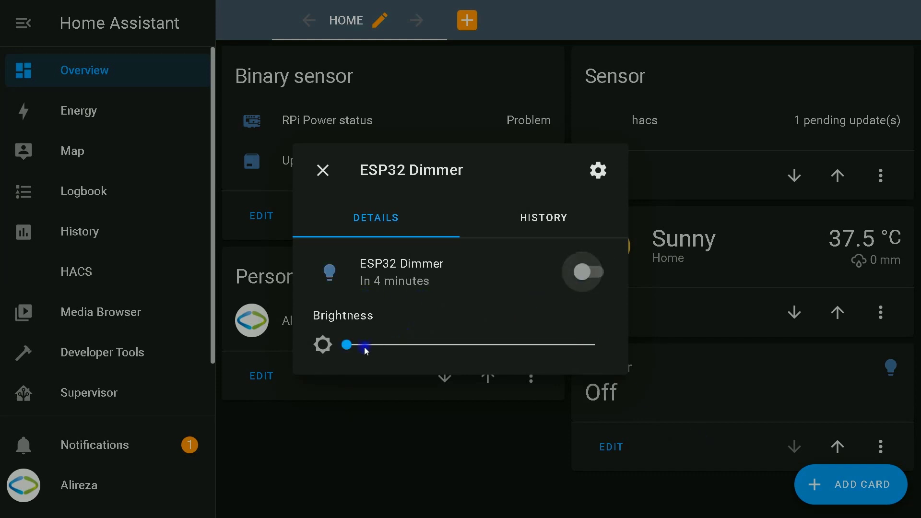
pyautogui.moveTo(350, 347); pyautogui.dragTo(519, 347)
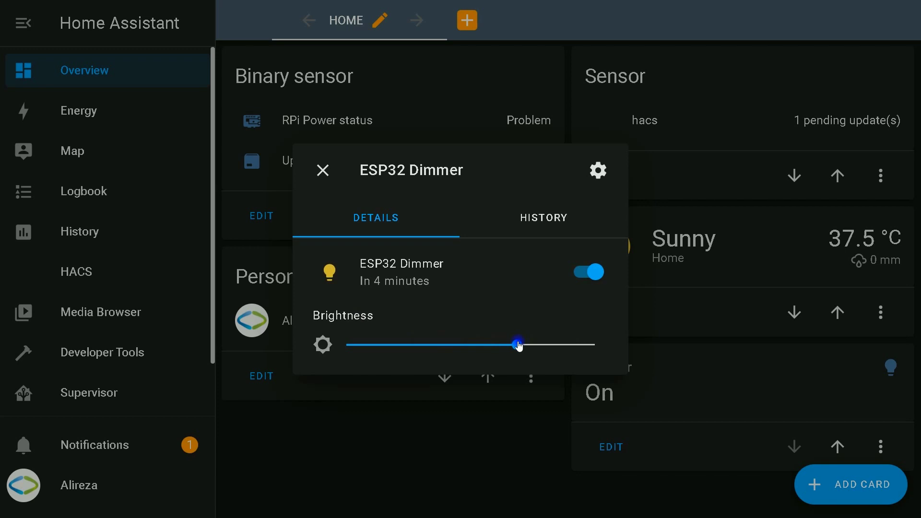
pyautogui.moveTo(418, 346); pyautogui.dragTo(337, 331)
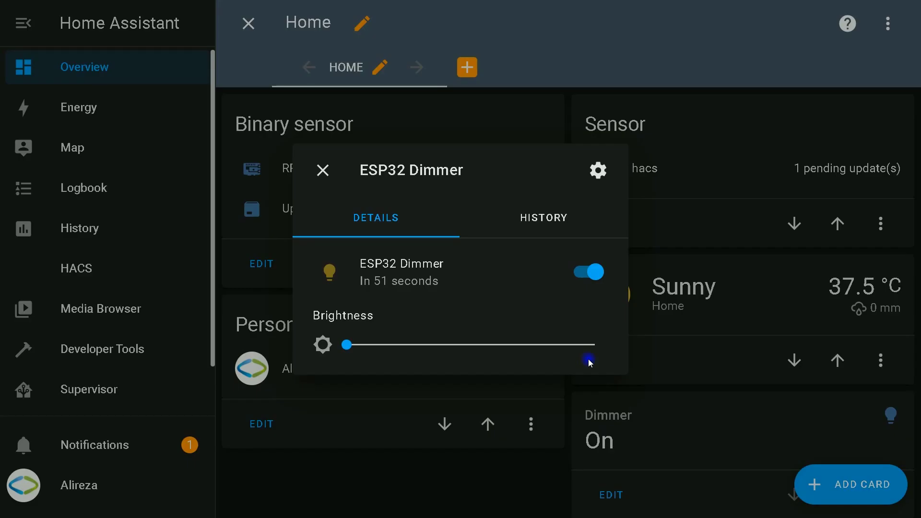
# - Dismiss the ESP32 Dimmer details dialog to return to the Home dashboard
pyautogui.click(322, 169)
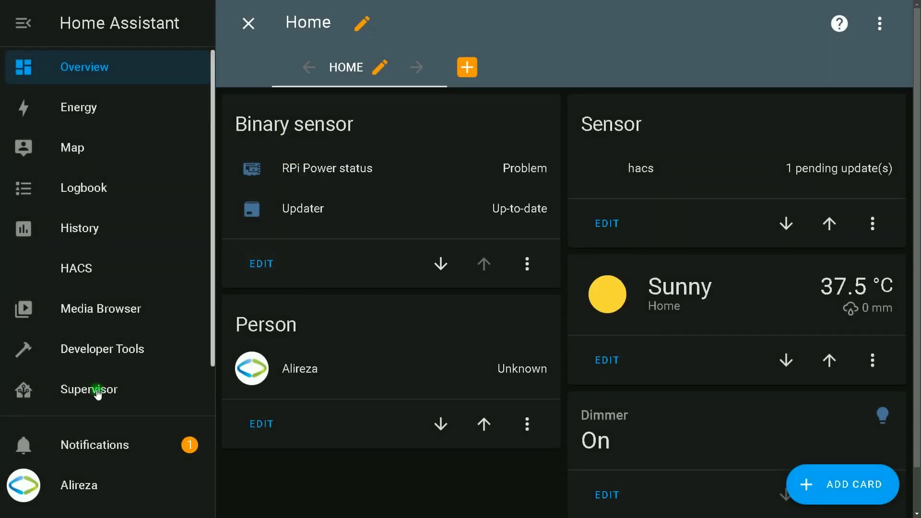
pyautogui.click(97, 393)
pyautogui.click(363, 110)
pyautogui.scroll(-4, 754, 435)
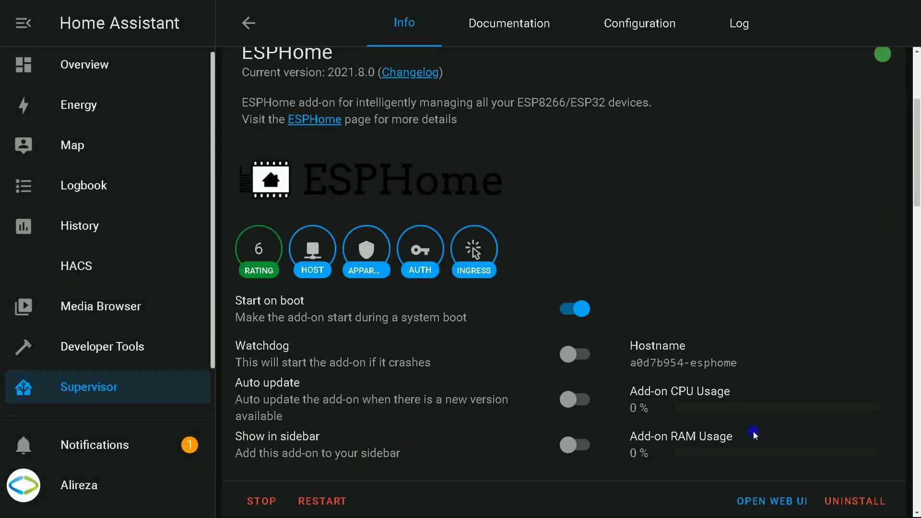
pyautogui.scroll(-2, 755, 435)
pyautogui.click(752, 402)
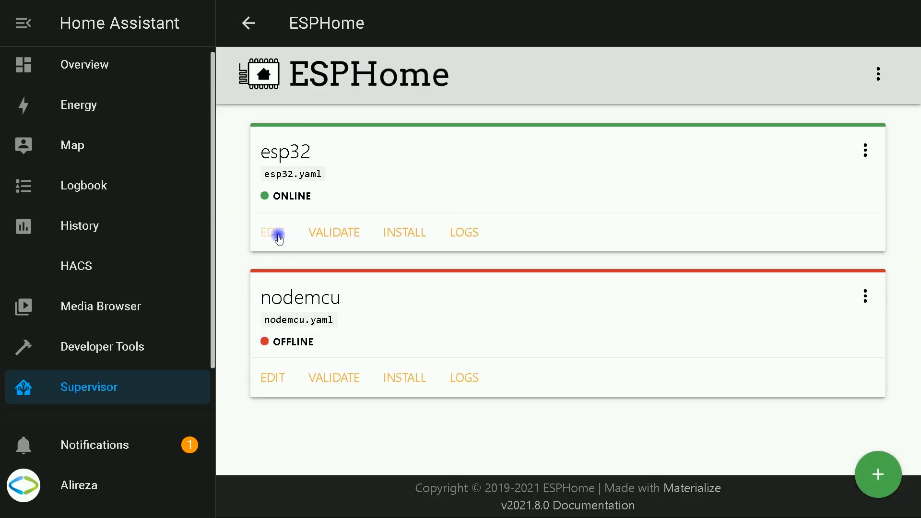
pyautogui.click(279, 236)
pyautogui.scroll(-6, 404, 293)
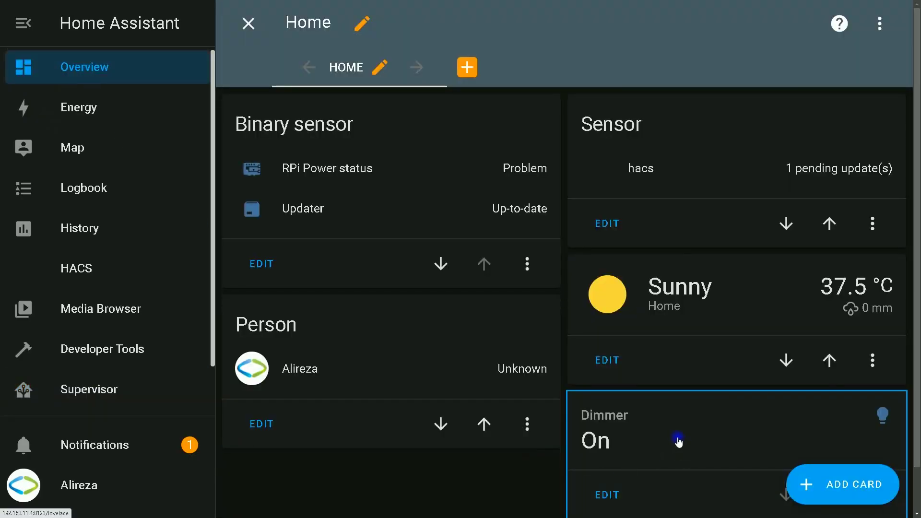
pyautogui.scroll(-1, 678, 439)
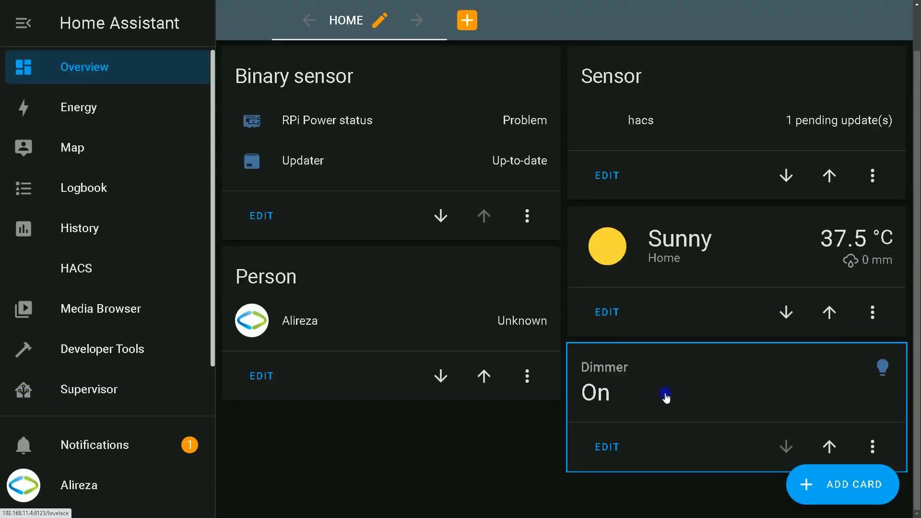